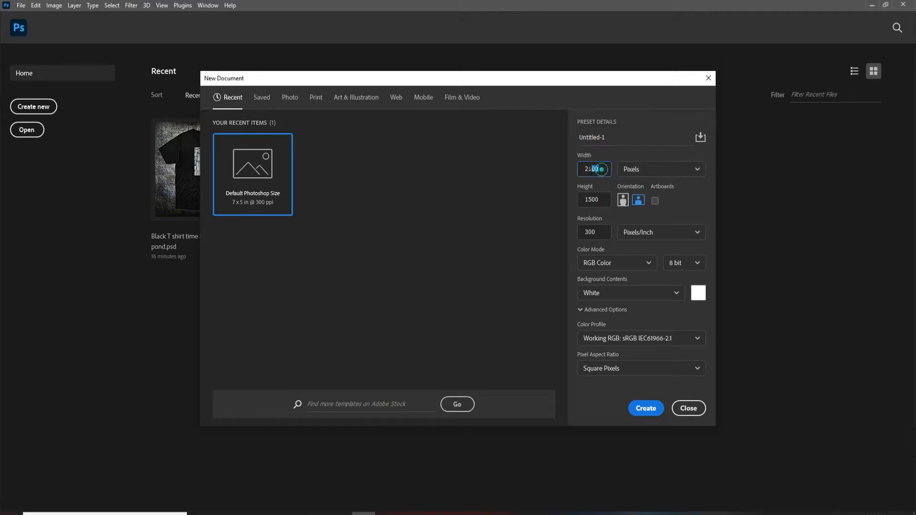
- Create a 1080 × 1080 px RGB document at 300 ppi and fill its background with black
text(108)
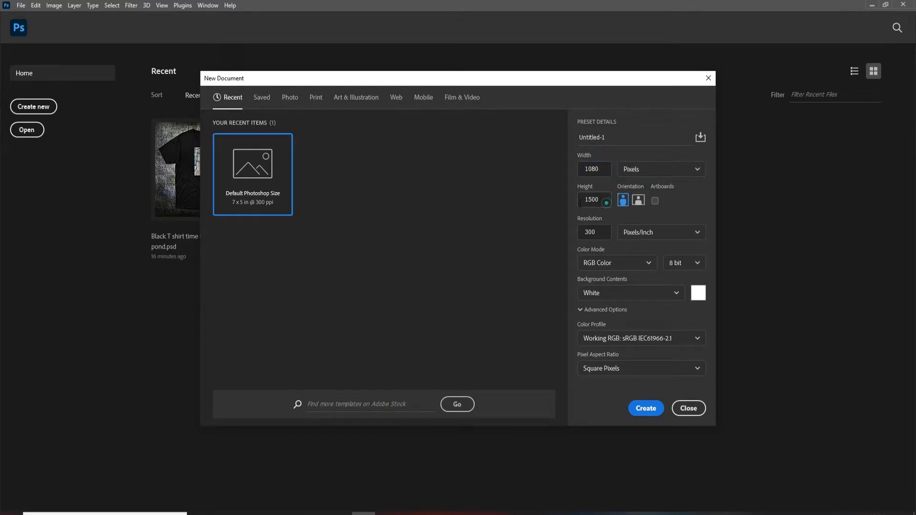
text(108)
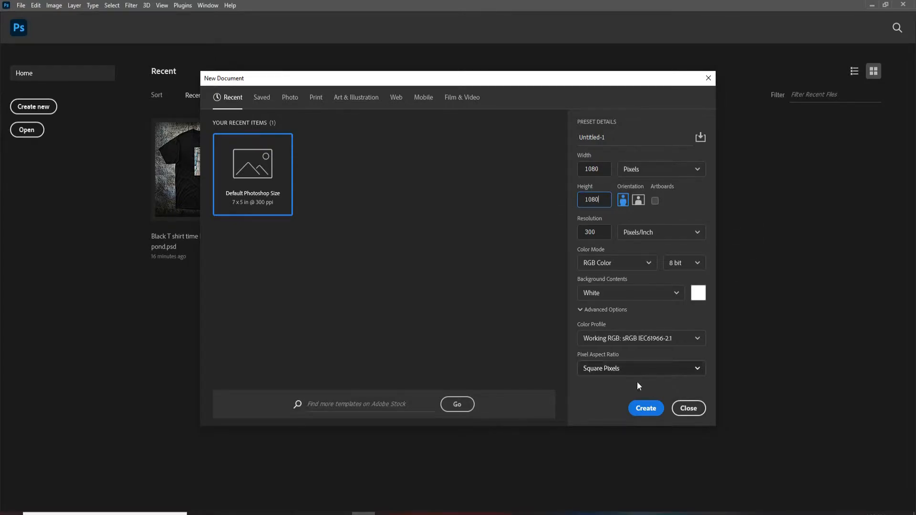
click(646, 409)
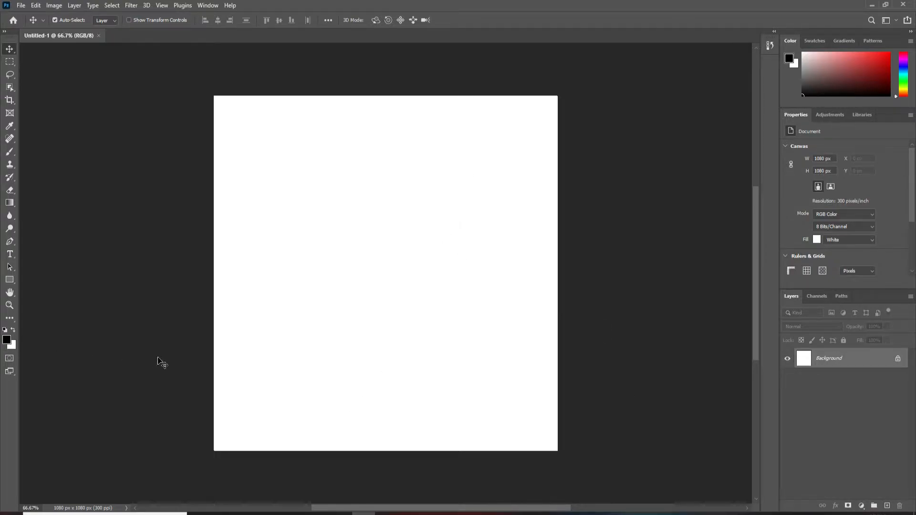
key(alt+BackSpace)
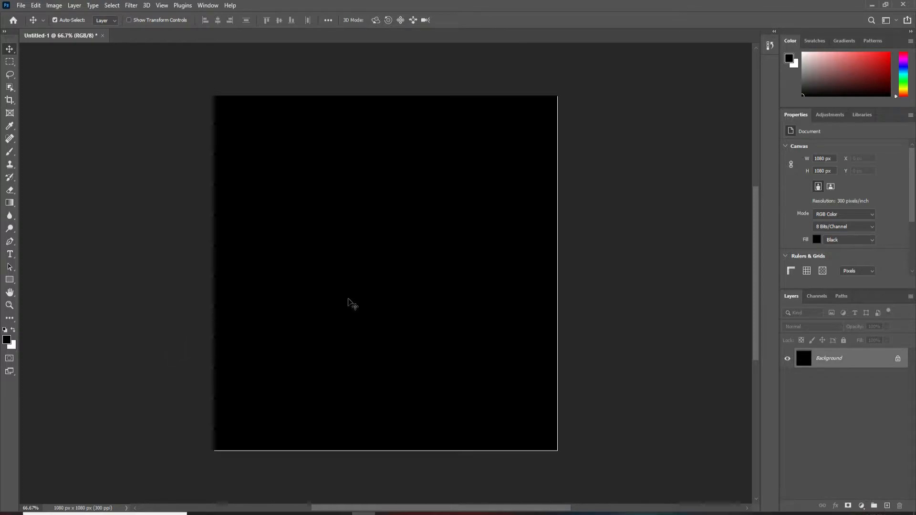
scroll(386, 301, up, 1)
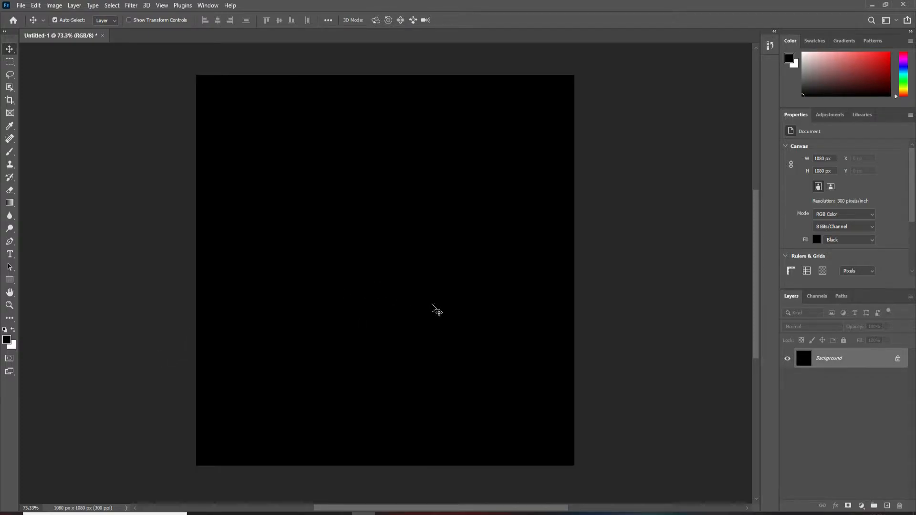
- Place the burger-10956 image on the canvas, scaled to about 1008 px wide and moved slightly below centre
click(250, 510)
drag(274, 266, 400, 353)
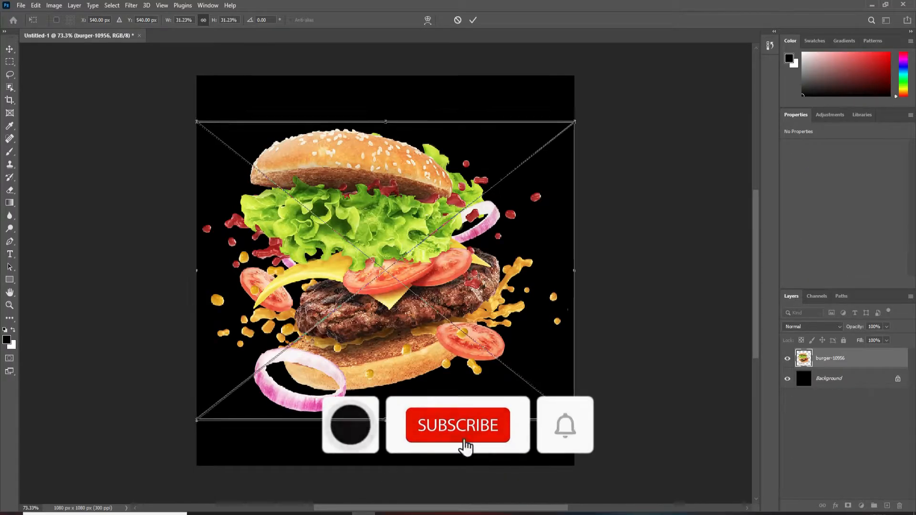
mouse_move(575, 420)
mouse_down()
mouse_move(585, 431)
mouse_move(460, 311)
mouse_move(446, 321)
mouse_move(577, 429)
mouse_move(582, 423)
mouse_up()
key(alt+shift)
drag(459, 336, 458, 345)
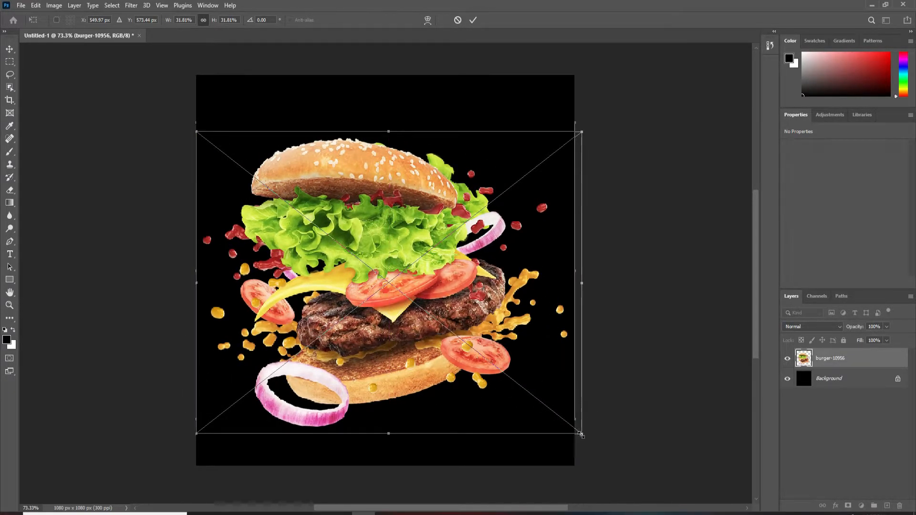
drag(580, 434, 571, 426)
click(478, 21)
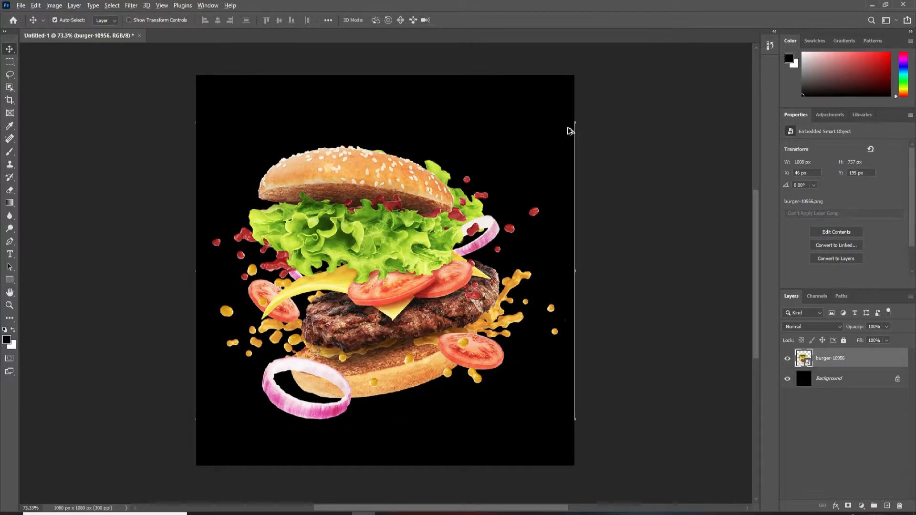
scroll(582, 127, up, 1)
drag(607, 121, 623, 105)
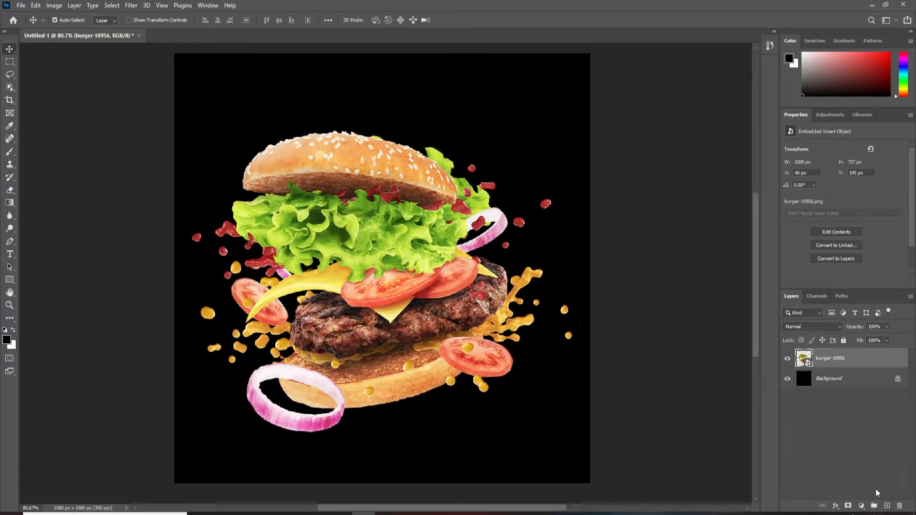
- Add a new empty layer between the burger and the background, and activate the Brush tool
click(887, 506)
drag(856, 358, 853, 388)
click(10, 152)
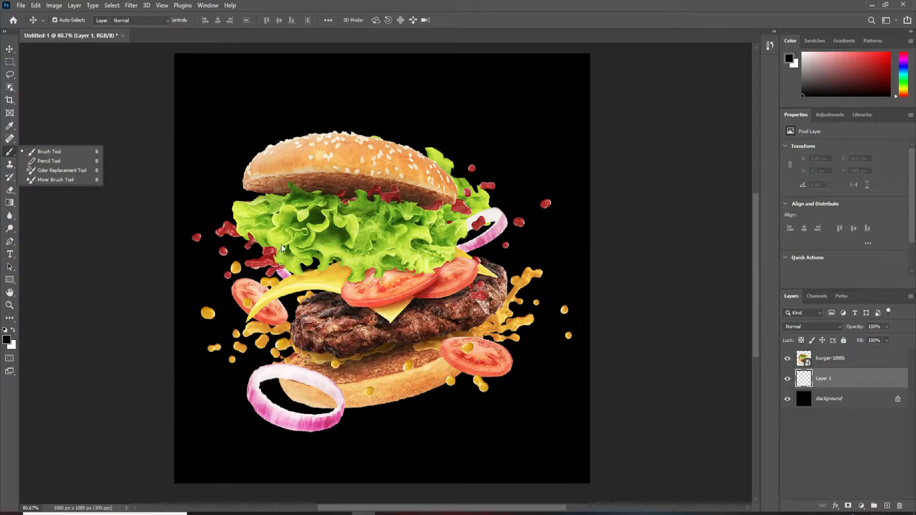
click(33, 151)
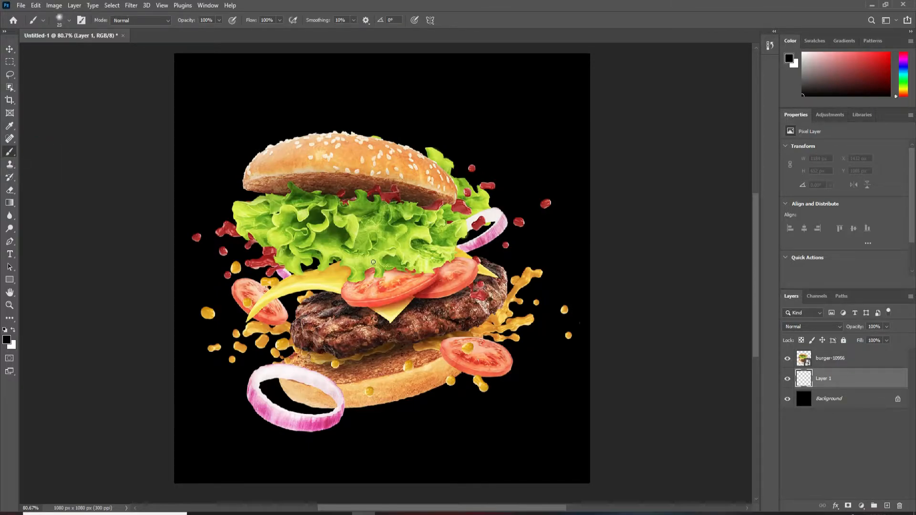
- Enlarge the soft brush to 1000 px and try a black dab at the canvas centre on the new layer
key(bracketright)
key(bracketright)
key(bracketright)
key(bracketright)
key(bracketright)
key(bracketright)
key(bracketright)
key(bracketright)
key(bracketright)
key(bracketright)
key(bracketright)
key(bracketright)
key(bracketright)
key(bracketright)
key(bracketright)
key(bracketright)
key(bracketright)
key(bracketright)
key(bracketright)
key(bracketright)
click(360, 270)
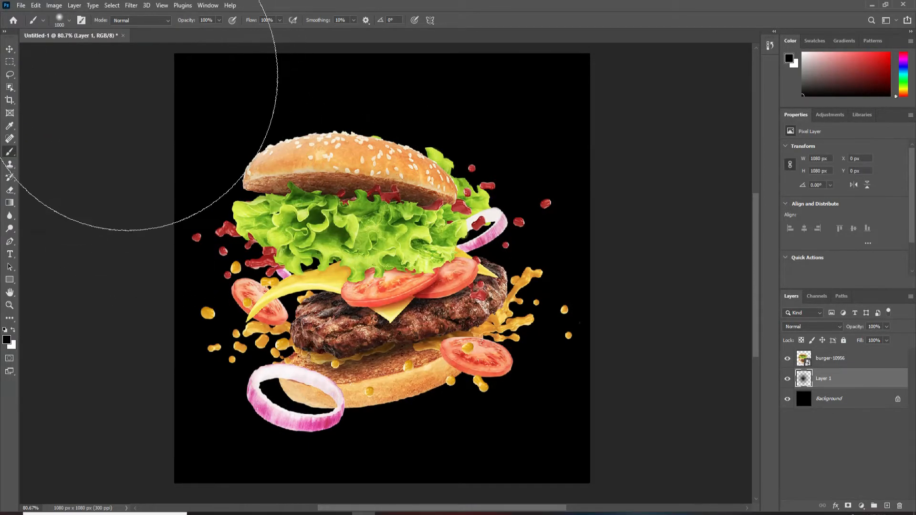
click(62, 27)
click(158, 100)
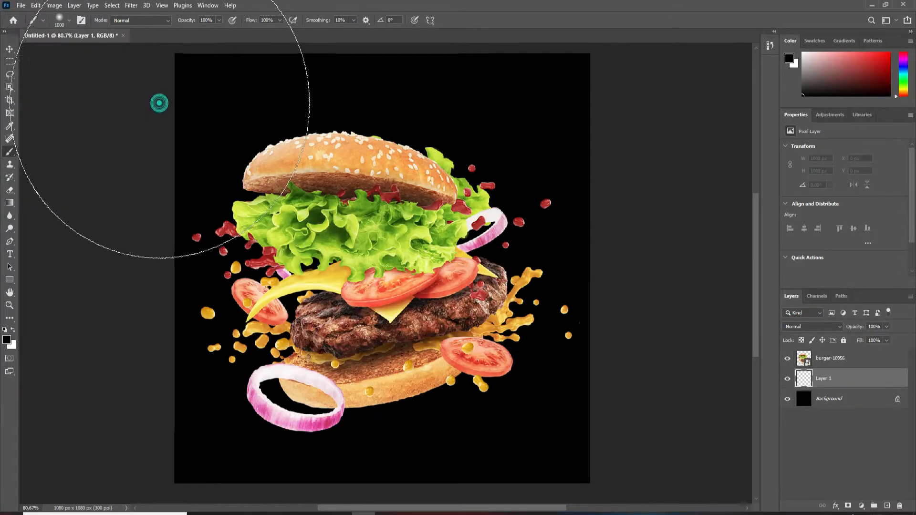
- Set the foreground colour to dark green 105605
click(6, 338)
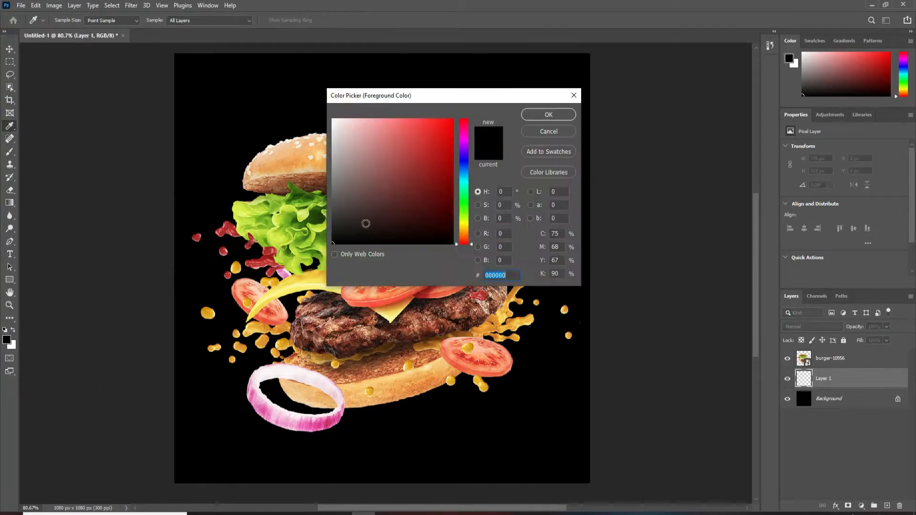
click(463, 205)
click(448, 199)
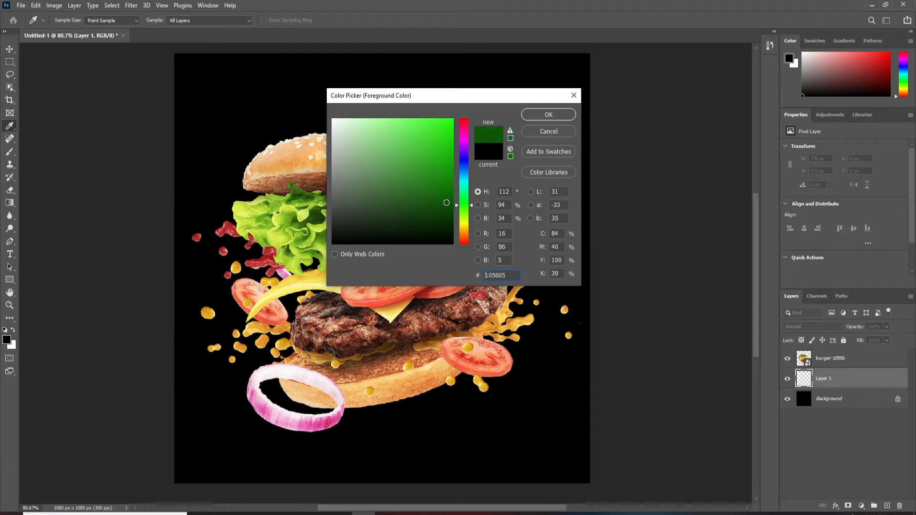
click(544, 116)
- Paint a large soft green glow behind the burger on Layer 1
click(361, 263)
key(bracketright)
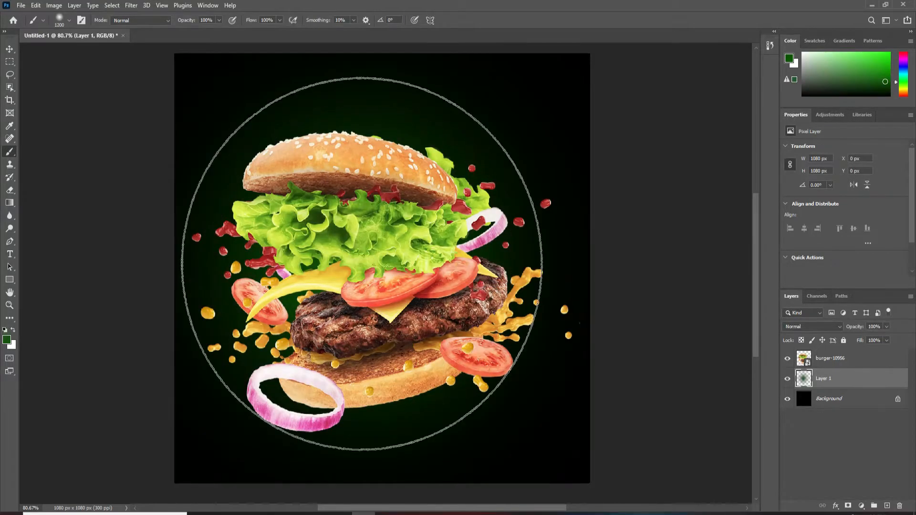
click(383, 259)
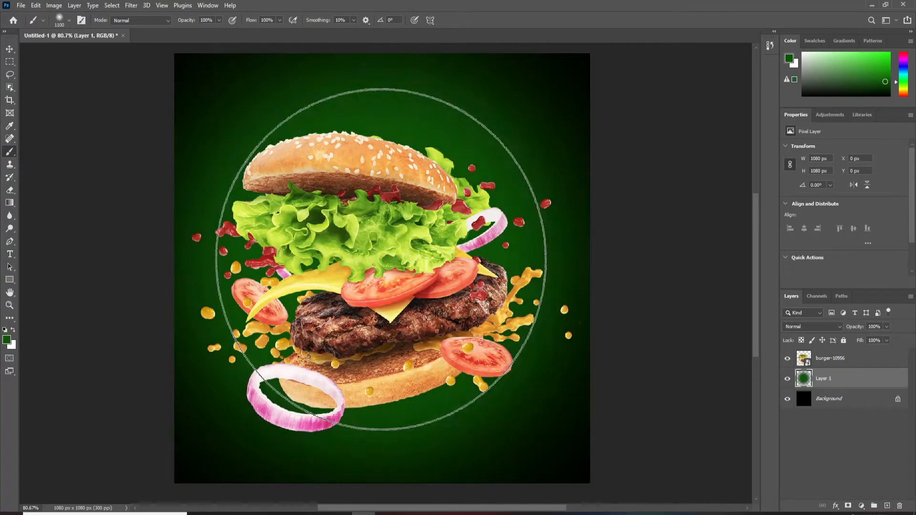
- Reduce the green glow layer's opacity to 75% and nudge the glow slightly to the left
click(11, 50)
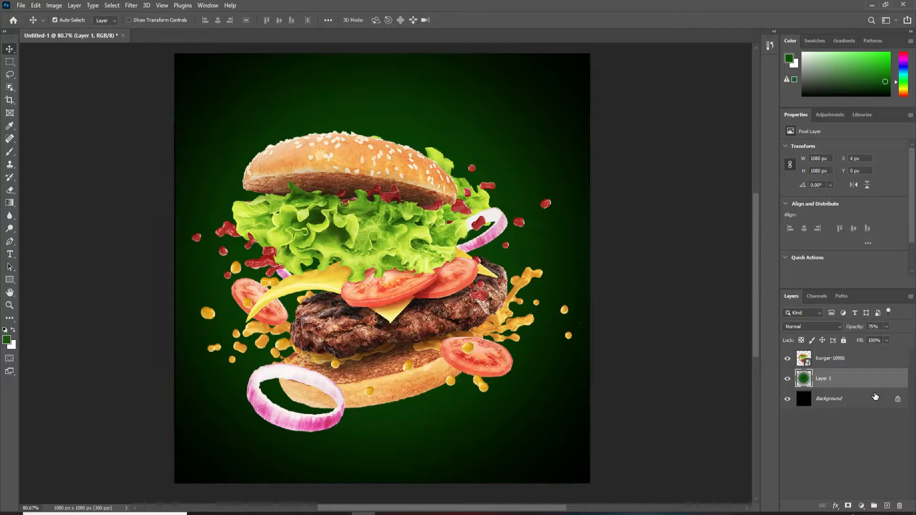
key(shift+Left)
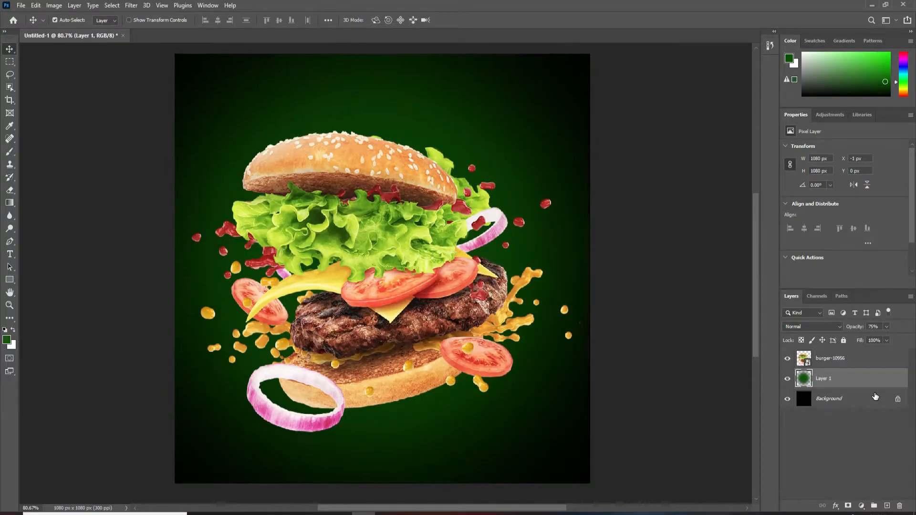
click(112, 204)
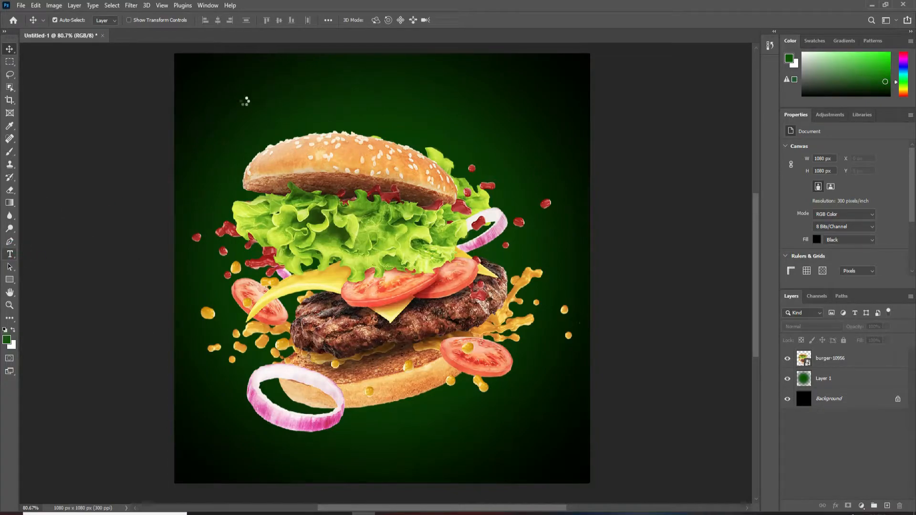
- Add the text "TODAY" above the burger and enlarge it to about 33 pt
key(t)
click(249, 95)
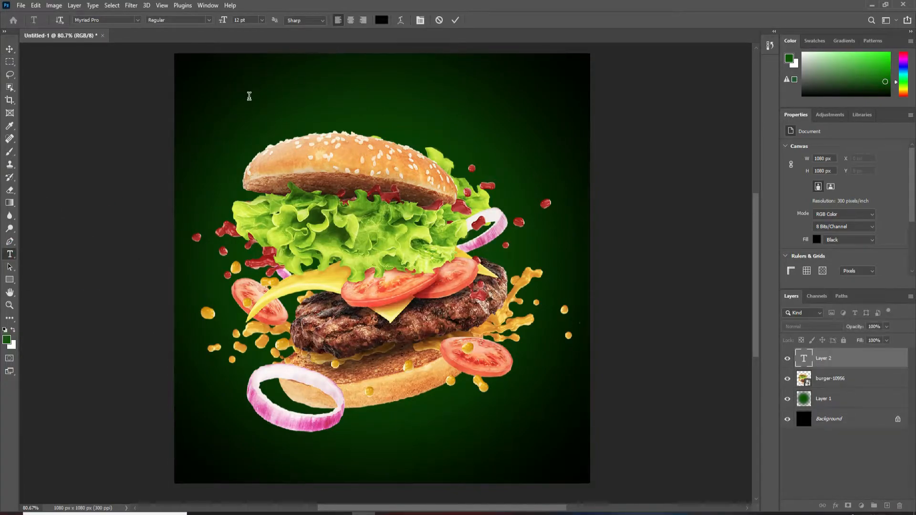
key(Delete)
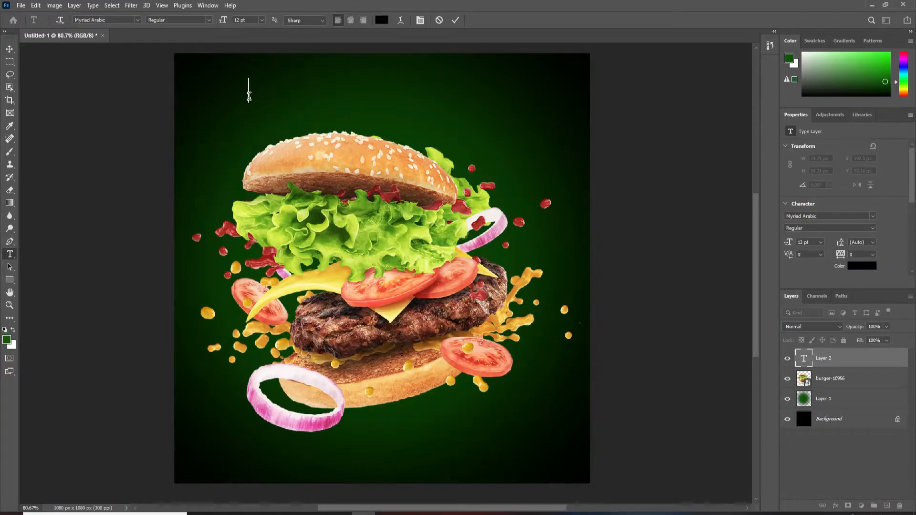
key(super+space)
click(8, 50)
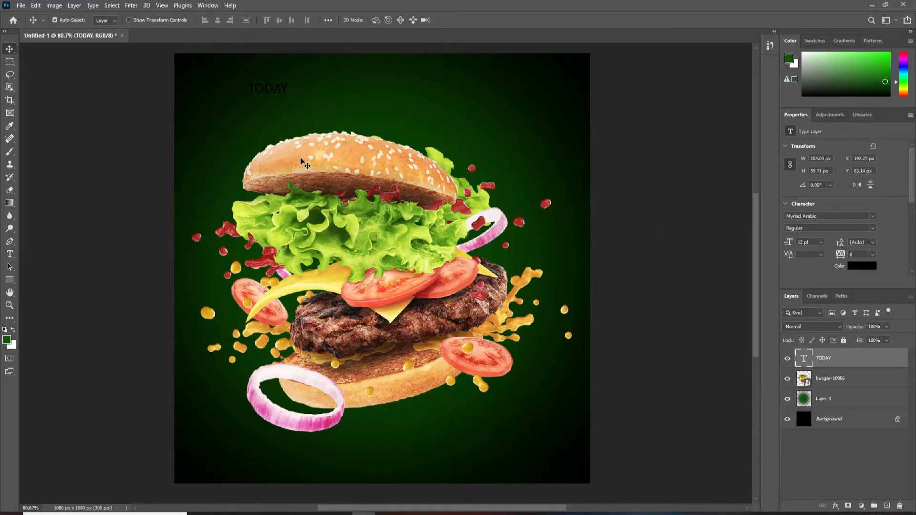
key(ctrl+t)
drag(288, 100, 357, 120)
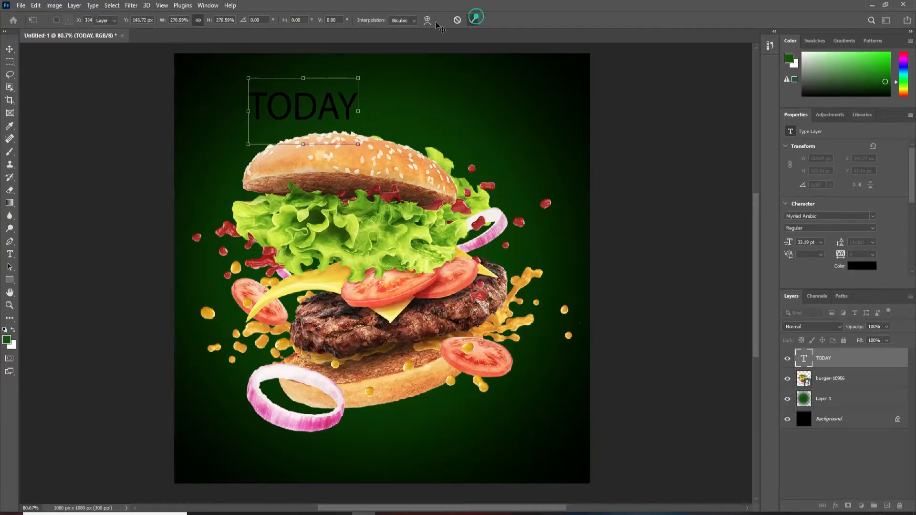
- Change the "TODAY" text's font to Arial with the Black style
key(t)
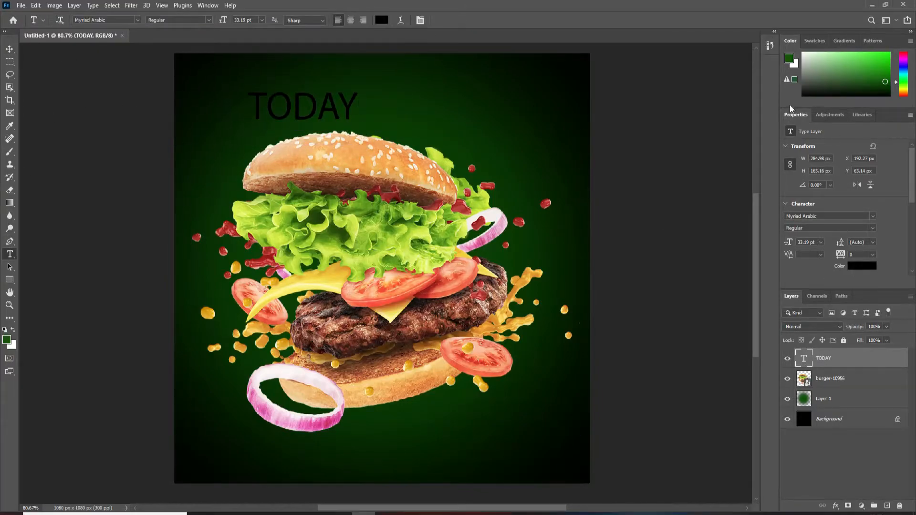
click(211, 9)
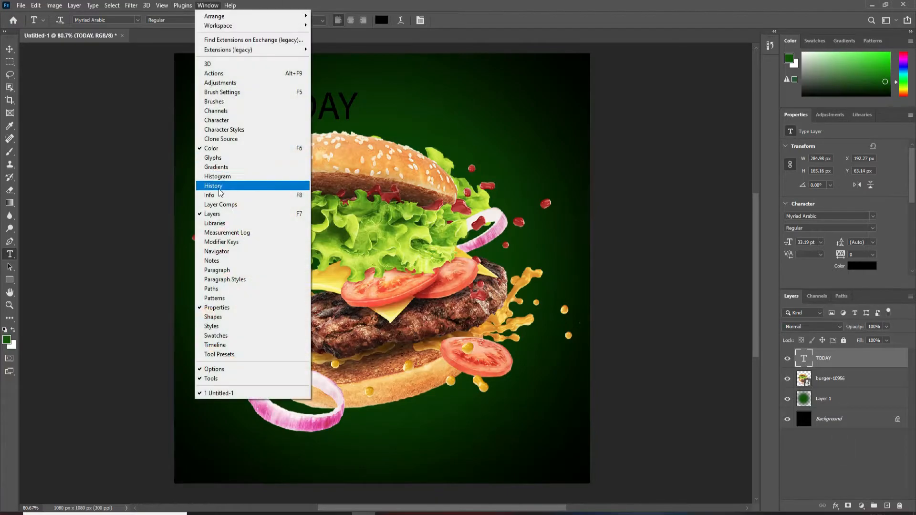
click(216, 122)
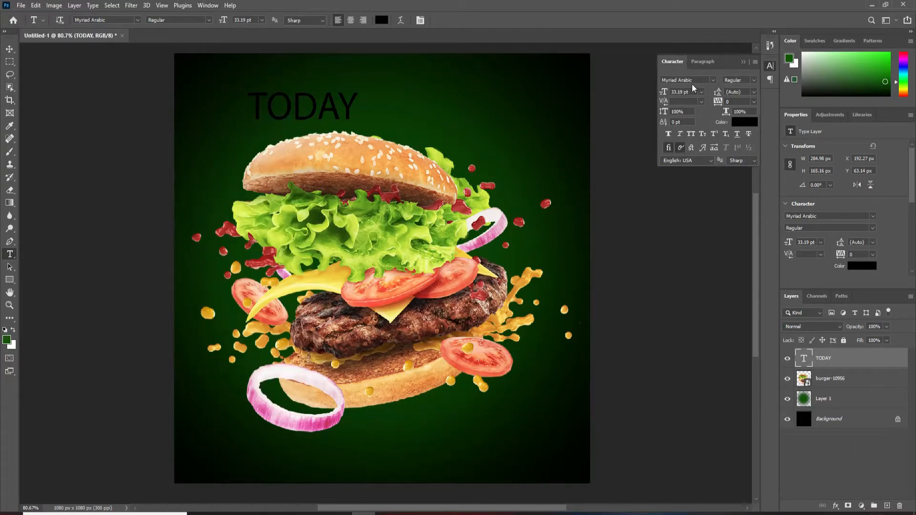
click(713, 81)
click(750, 119)
click(714, 82)
click(714, 82)
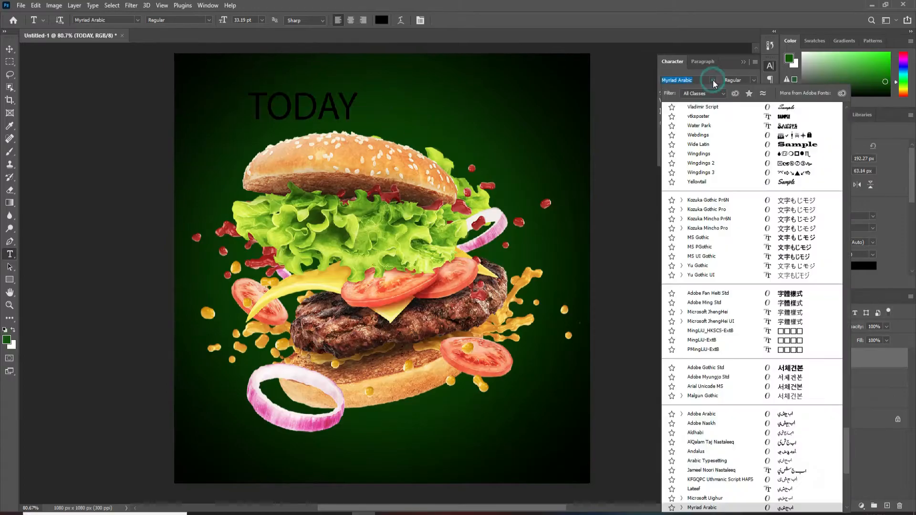
drag(846, 433, 835, 94)
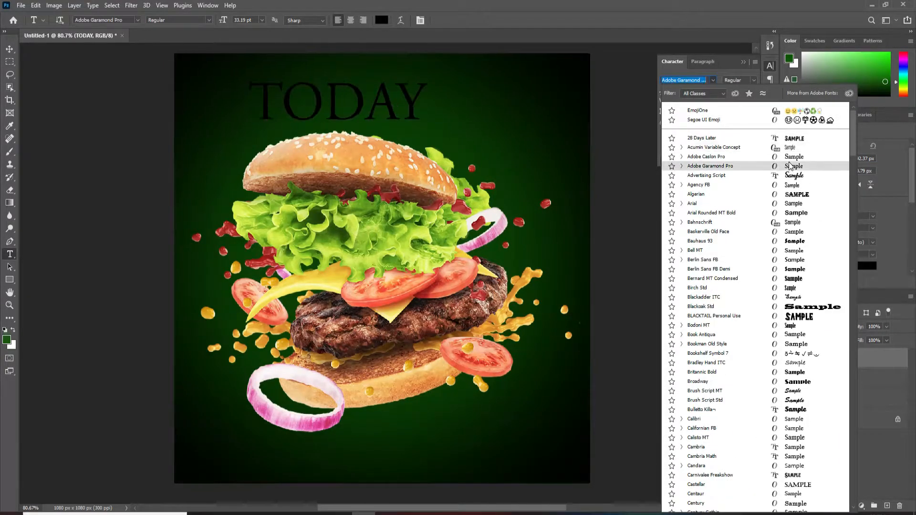
click(796, 207)
click(740, 80)
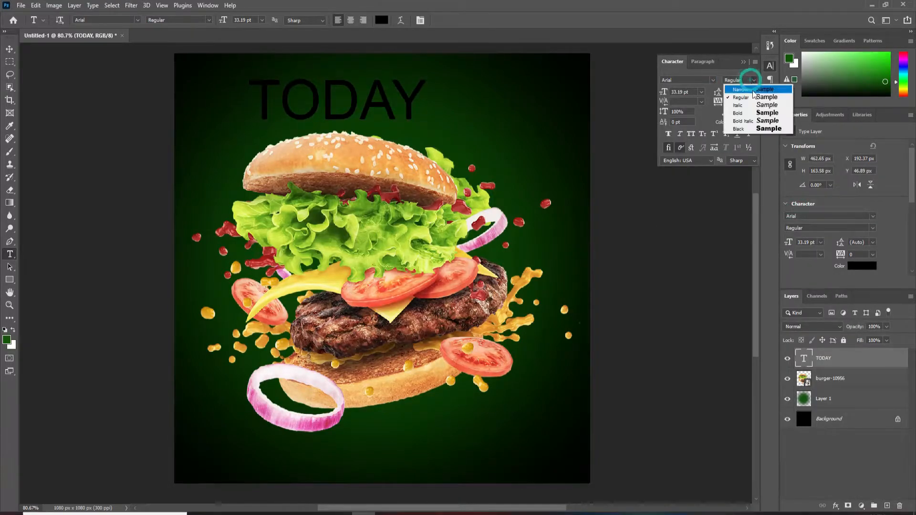
click(748, 129)
- Set the "TODAY" text colour to white (ffffff)
click(738, 123)
click(335, 118)
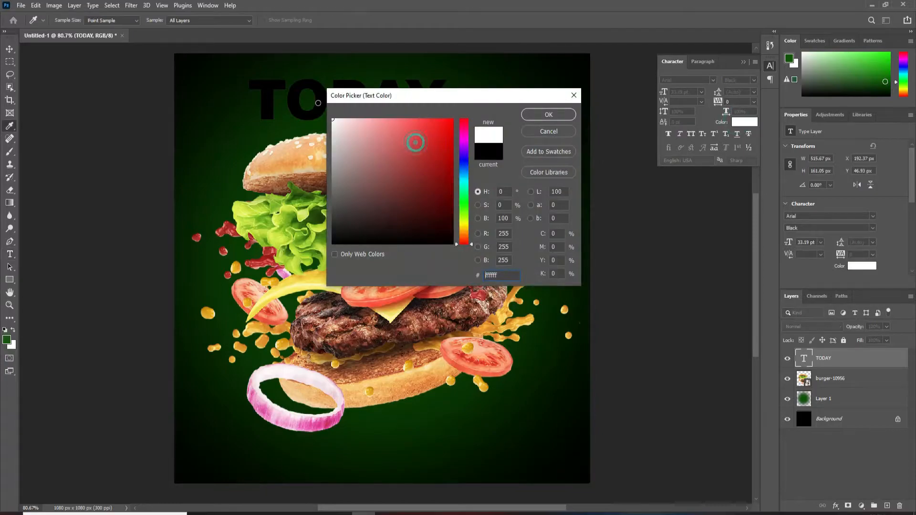
click(557, 116)
- Scale the "TODAY" text down to about 11 pt and position it near the canvas's upper edge
click(10, 50)
key(ctrl+t)
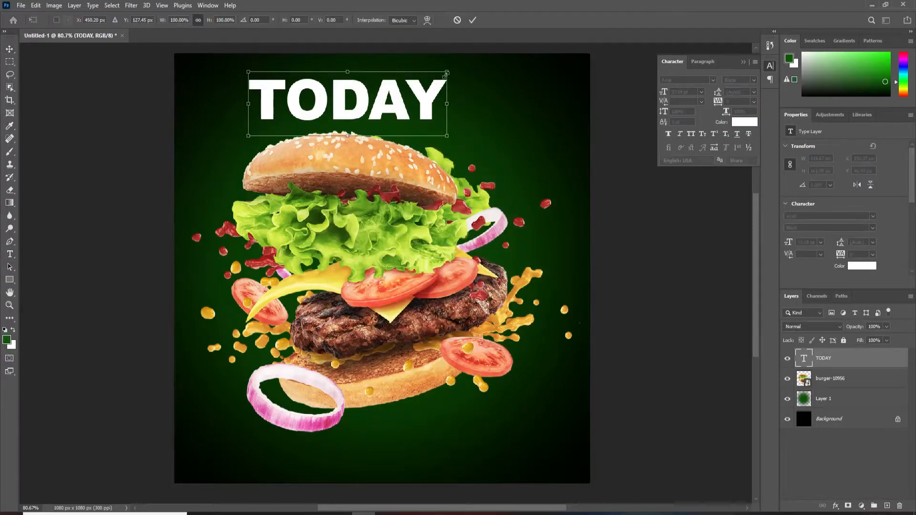
drag(447, 74, 332, 92)
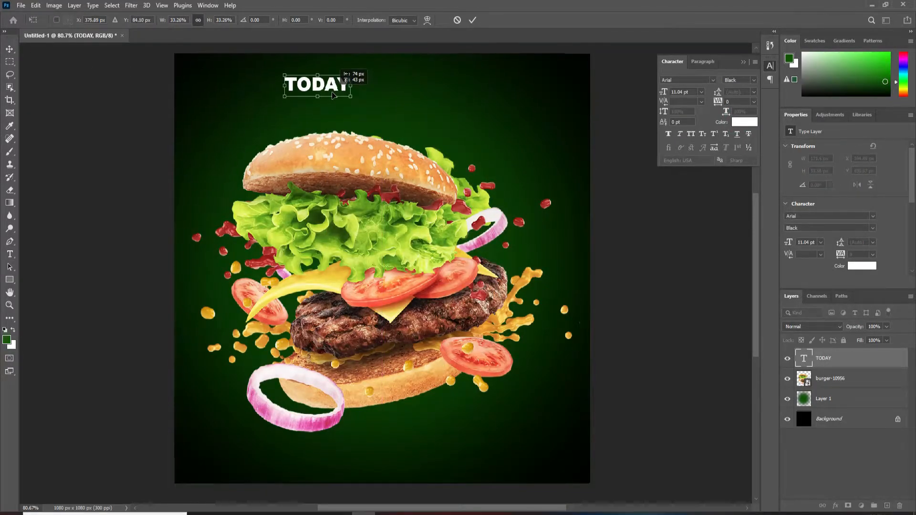
click(472, 20)
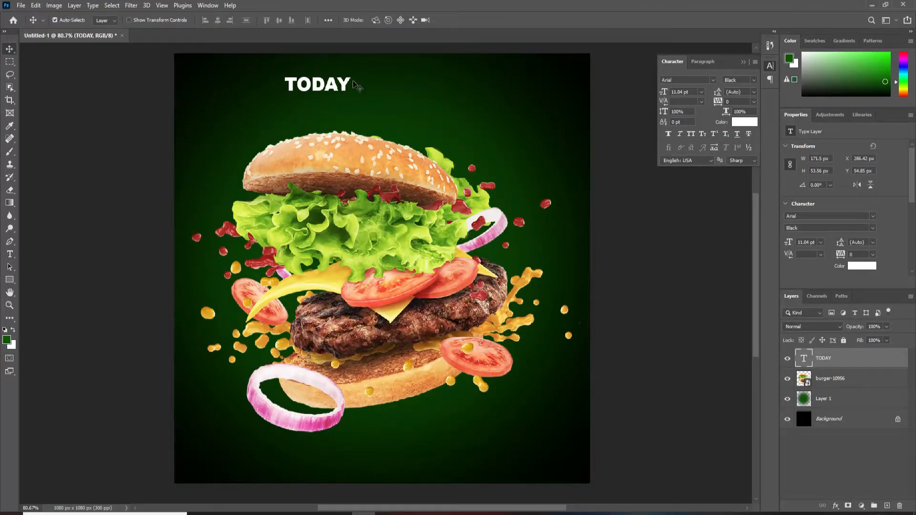
- Add the text "Special Burger" below "TODAY", over the upper bun
click(10, 254)
click(236, 139)
text(Special Burger)
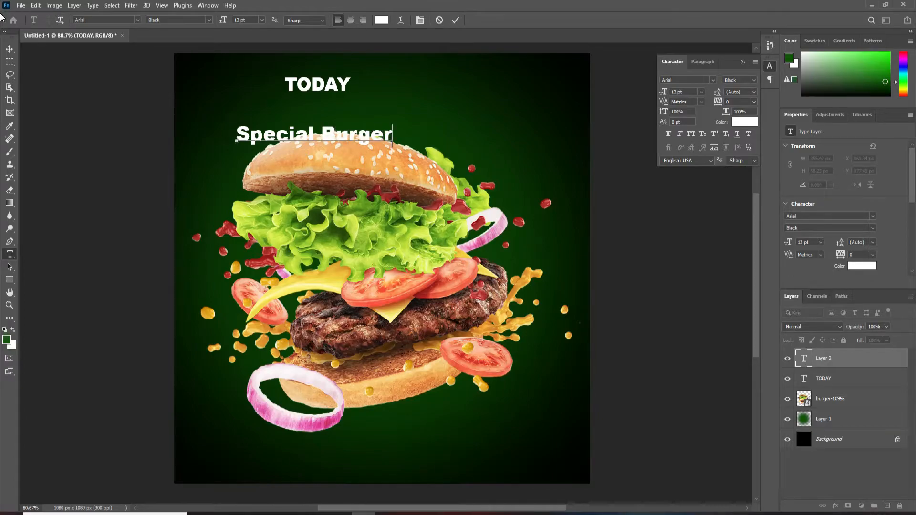
- Move "Special Burger" just below "TODAY", clear of the bun, and change its font to Advertising Script Bold
click(9, 49)
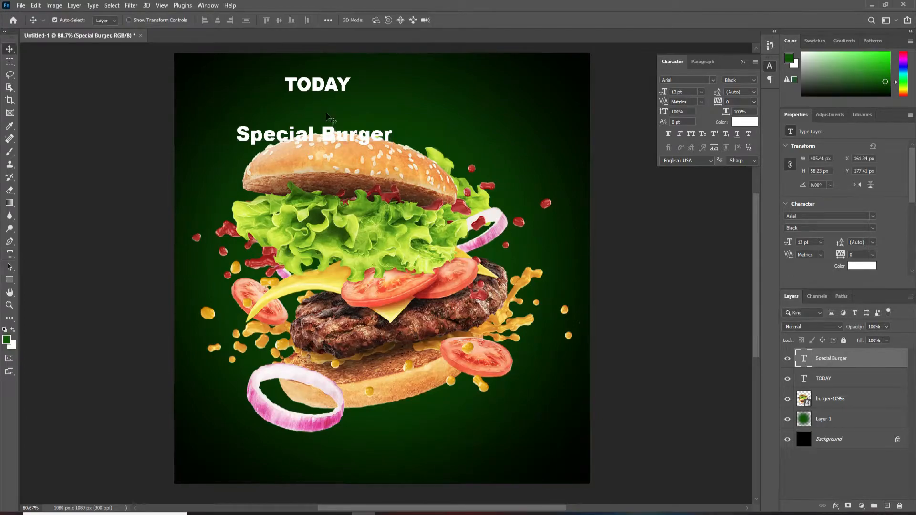
drag(330, 135, 348, 109)
click(10, 254)
click(714, 81)
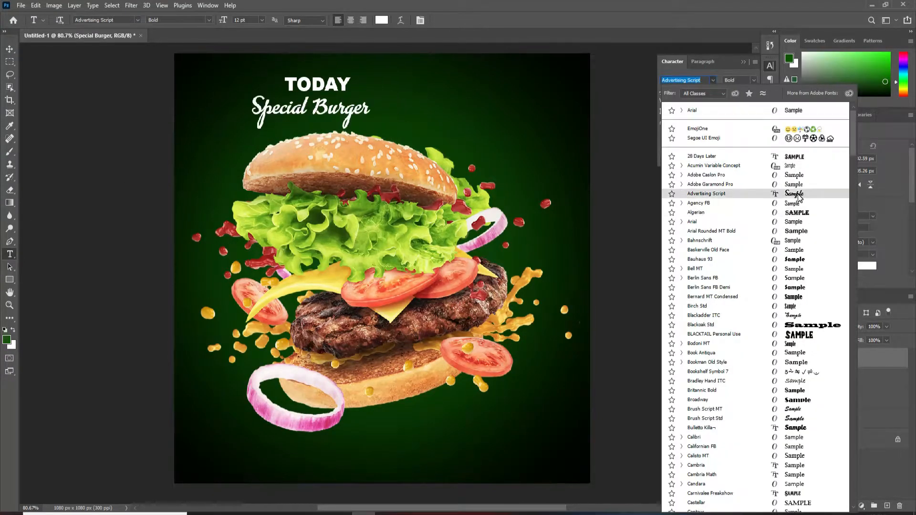
click(798, 194)
- Colour only the word "Special" bright yellow in the "Special Burger" text
drag(253, 108, 310, 110)
click(748, 121)
drag(465, 216, 467, 220)
click(440, 125)
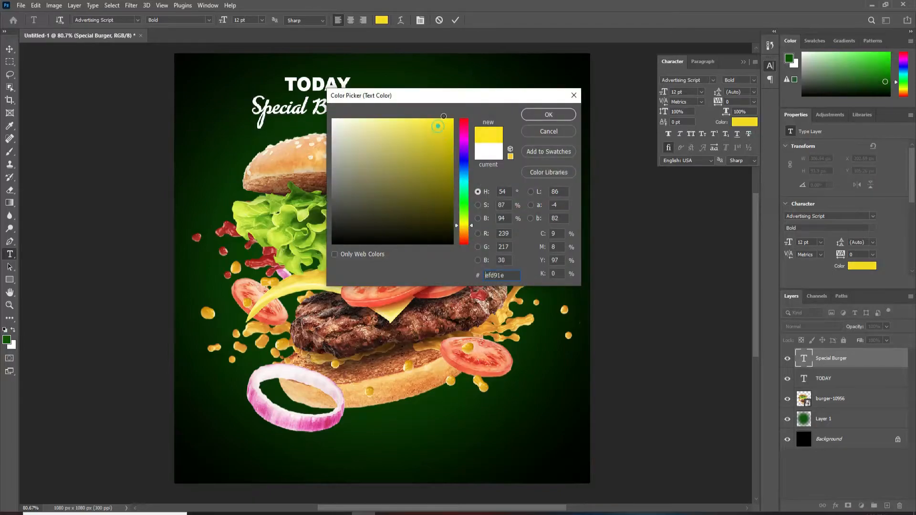
click(549, 115)
- Enlarge the "Special Burger" text to about 641 px wide and centre it above the burger
key(ctrl+t)
drag(370, 134, 429, 153)
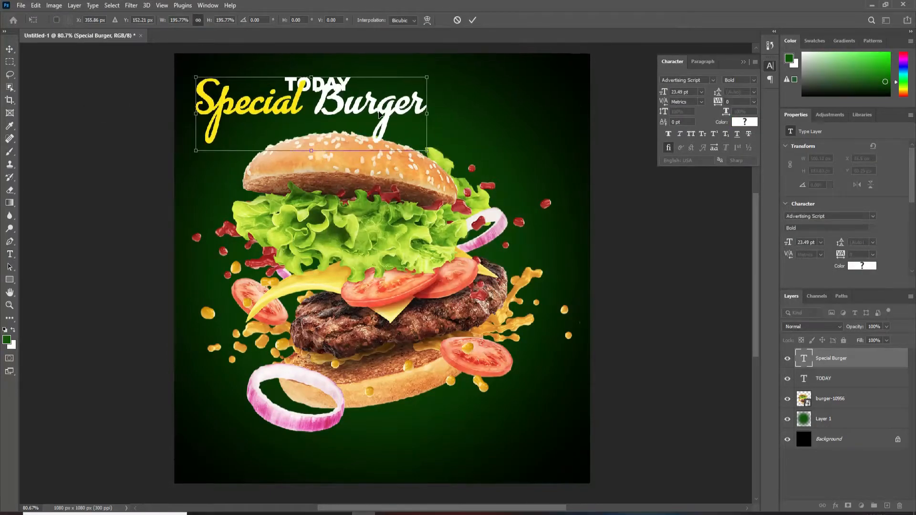
drag(344, 116, 399, 116)
drag(480, 156, 501, 164)
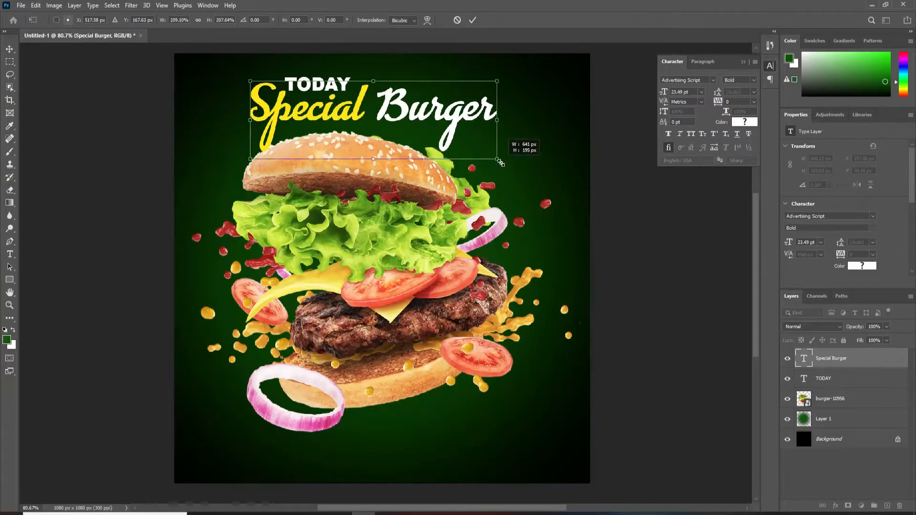
click(474, 20)
- Group the "TODAY" and "Special Burger" text layers and move the burger image down, clear of the title
shift+click(838, 381)
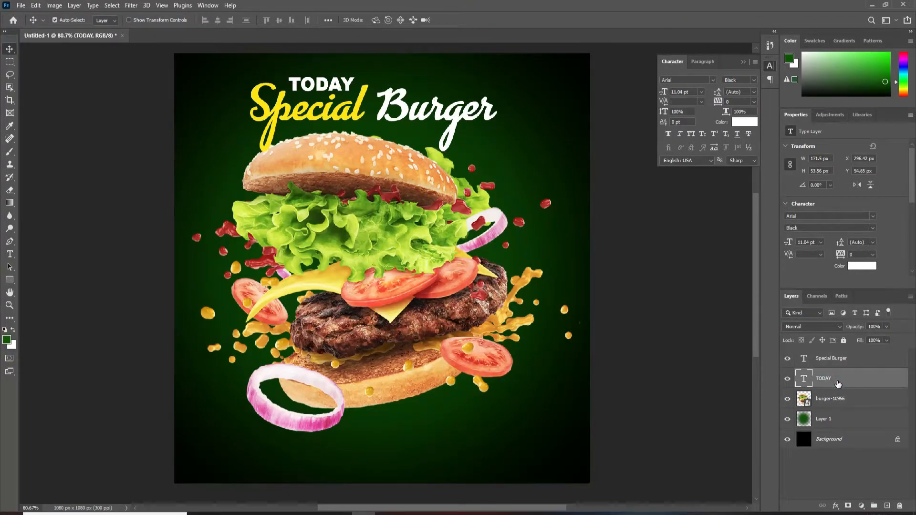
key(ctrl+g)
click(829, 372)
drag(420, 266, 421, 287)
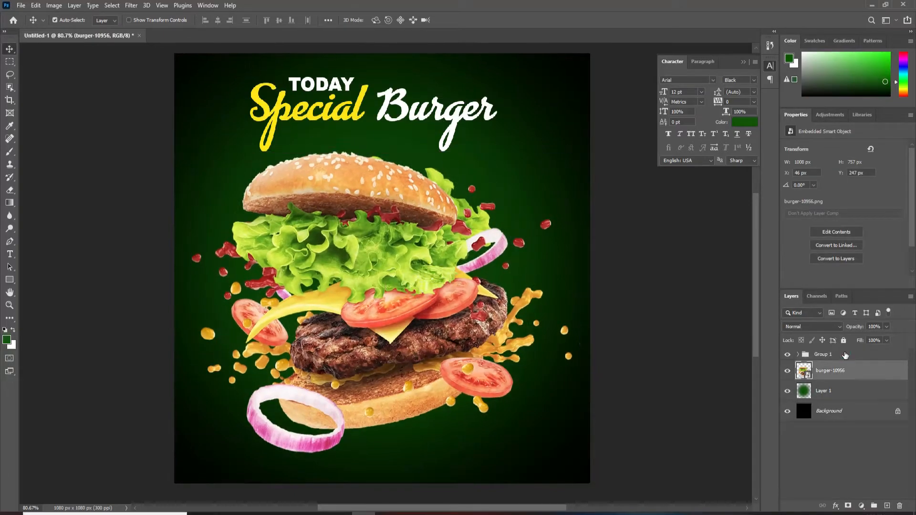
- Scale the title text group up to about 128% and centre it near the canvas's upper edge
click(845, 355)
key(ctrl+t)
drag(497, 152, 530, 168)
drag(422, 112, 421, 122)
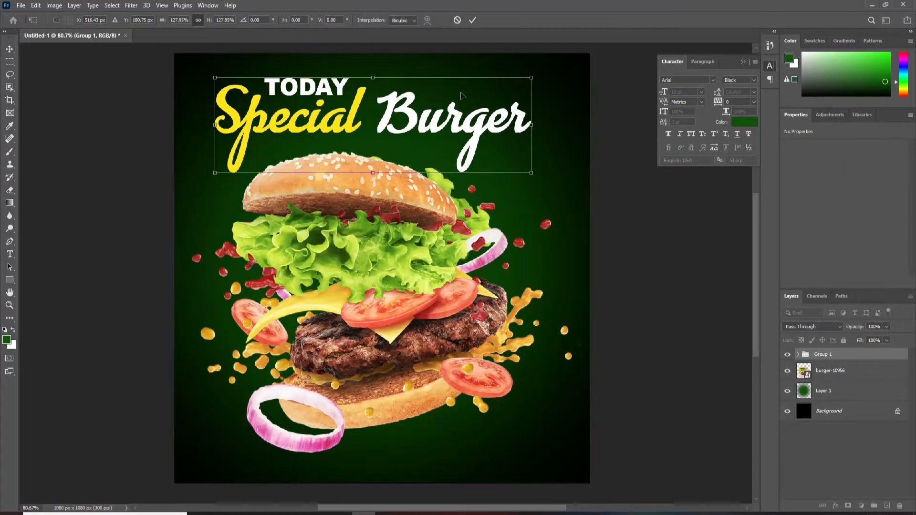
click(473, 21)
- Scale the burger image to about 29.3% and centre it horizontally just beneath the title text
drag(613, 295, 615, 268)
click(845, 374)
key(ctrl+t)
drag(589, 433, 576, 421)
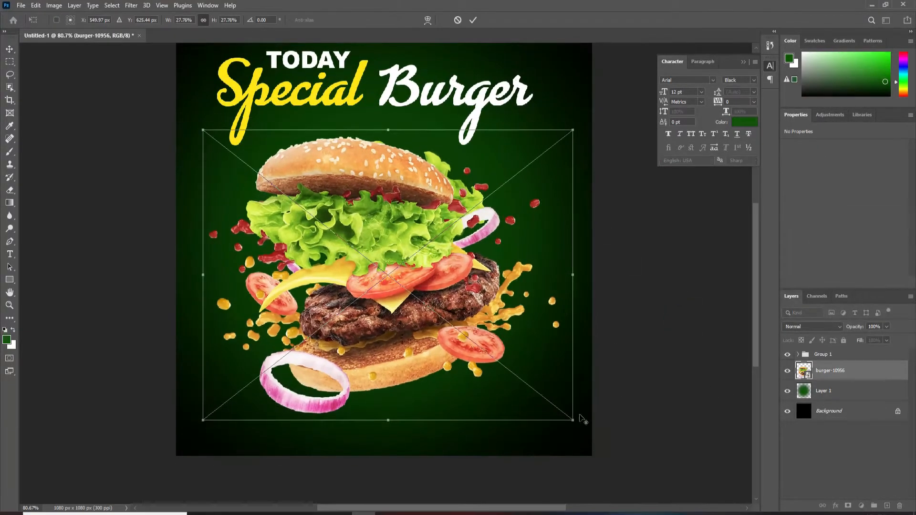
mouse_move(483, 356)
mouse_down()
mouse_move(484, 335)
mouse_move(479, 343)
mouse_up()
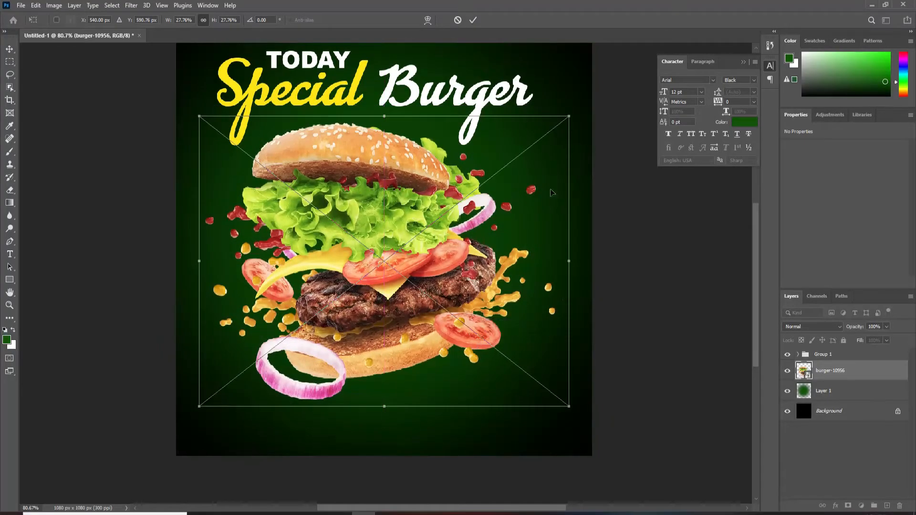
drag(568, 117, 577, 113)
drag(437, 206, 433, 207)
drag(575, 115, 579, 111)
drag(452, 193, 449, 200)
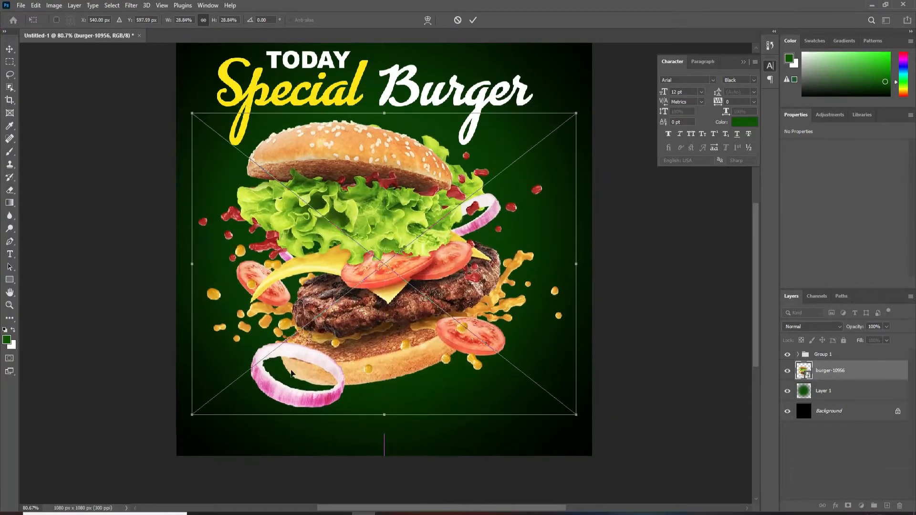
drag(196, 422, 190, 428)
drag(301, 344, 304, 340)
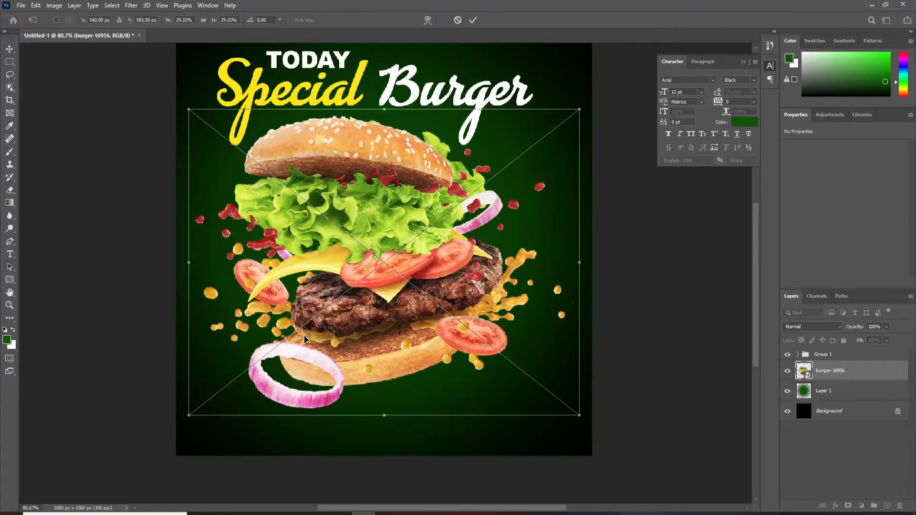
click(473, 20)
- Add the text "ORDER NOW" below the burger and scale it to about 26 pt along the canvas's lower edge
key(t)
click(275, 428)
text(ORDER NOW)
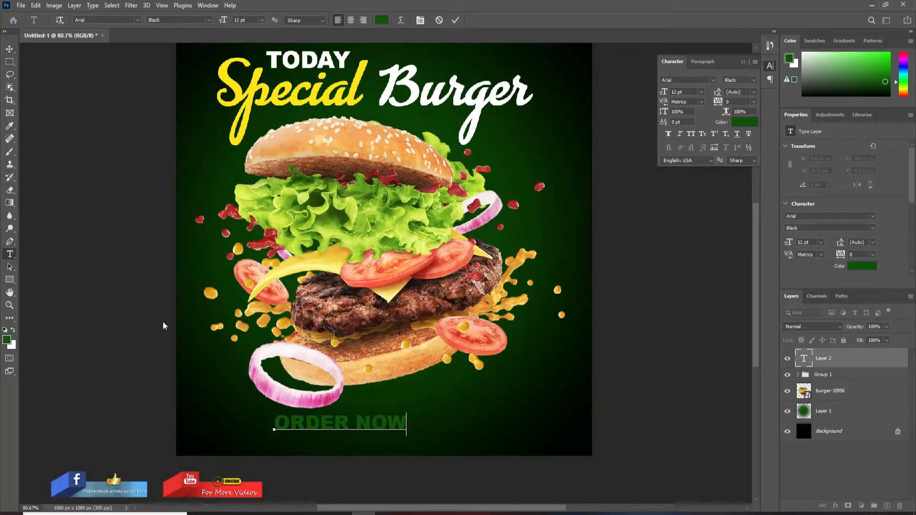
click(10, 49)
key(ctrl+t)
drag(407, 436, 485, 452)
drag(455, 420, 481, 430)
click(472, 22)
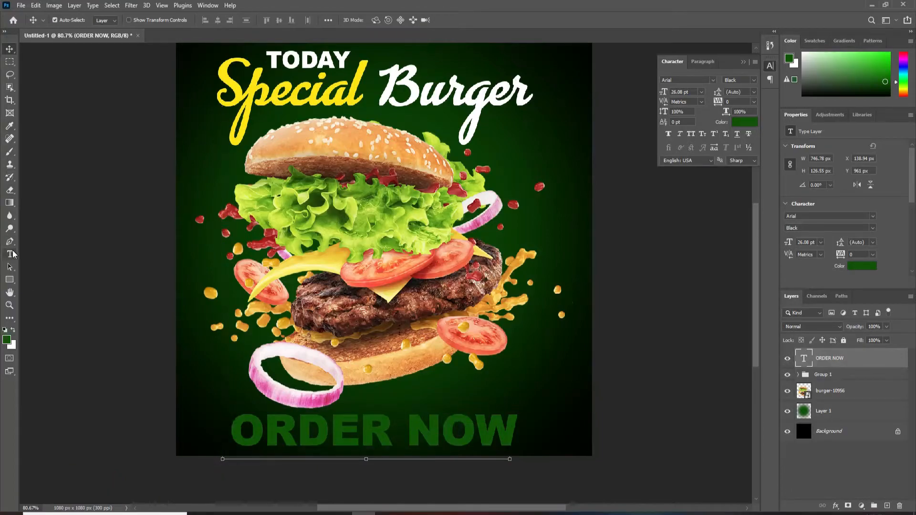
- Delete the word "NOW" from the "ORDER NOW" text, leaving only "ORDER"
key(t)
double_click(496, 442)
key(BackSpace)
click(419, 428)
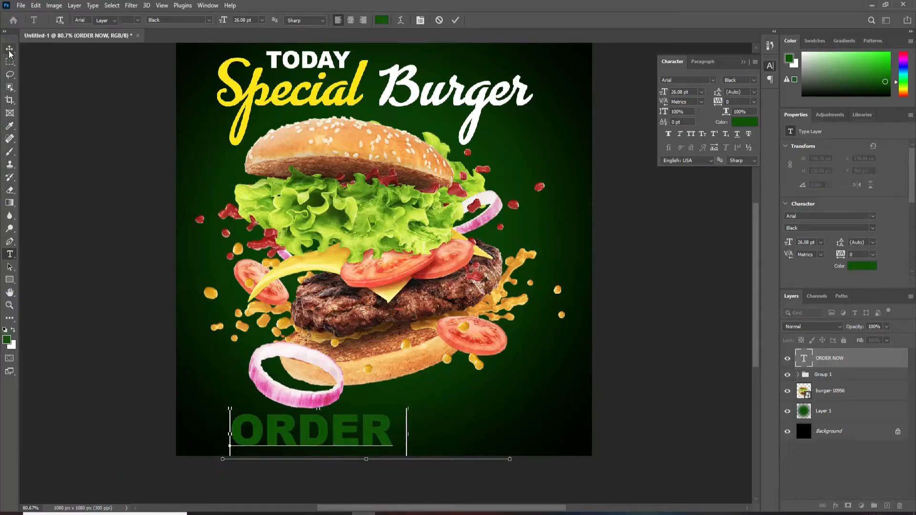
click(10, 50)
- Add "NOW" as a separate text layer, scaled to about 26 pt and aligned beside "ORDER"
key(t)
click(423, 426)
text(NOW)
click(9, 50)
key(ctrl+t)
drag(475, 435, 501, 447)
drag(477, 419, 512, 409)
key(Return)
- Set the "ORDER" text colour to near-white (fbfbfb)
click(854, 380)
click(735, 123)
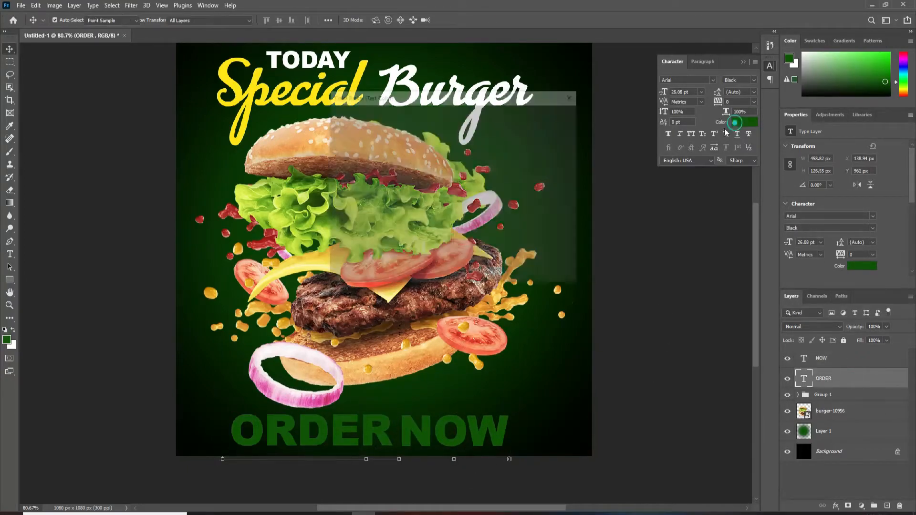
click(332, 121)
click(547, 119)
key(v)
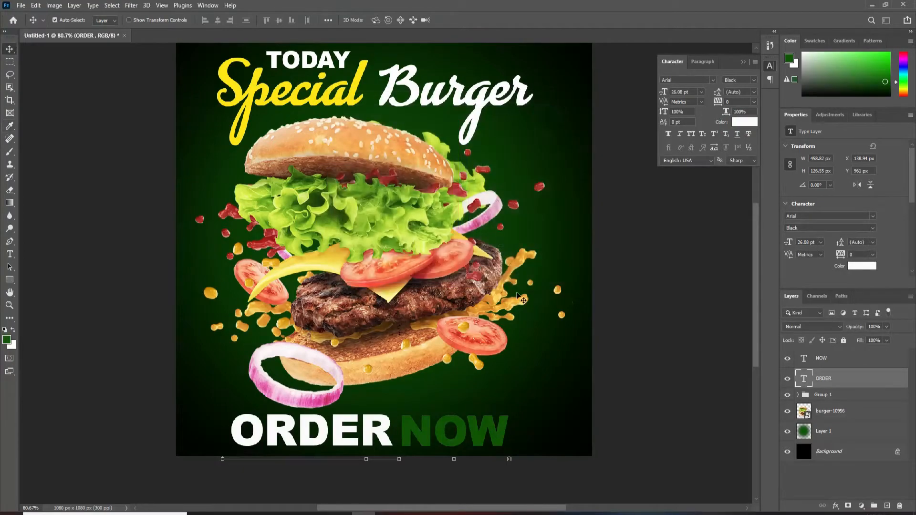
click(833, 358)
click(745, 122)
click(551, 135)
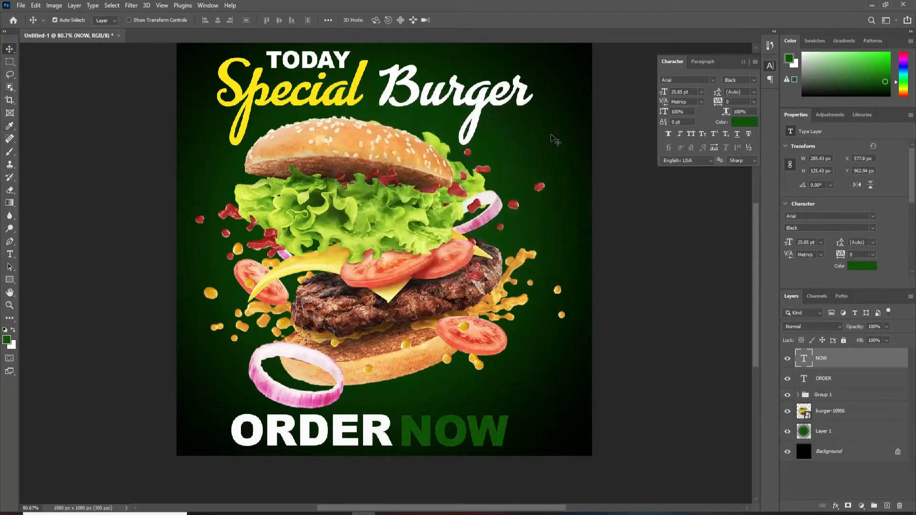
- Set the "NOW" layer's fill to 0% and add a 3 px stroke positioned outside
drag(859, 356, 840, 353)
click(835, 505)
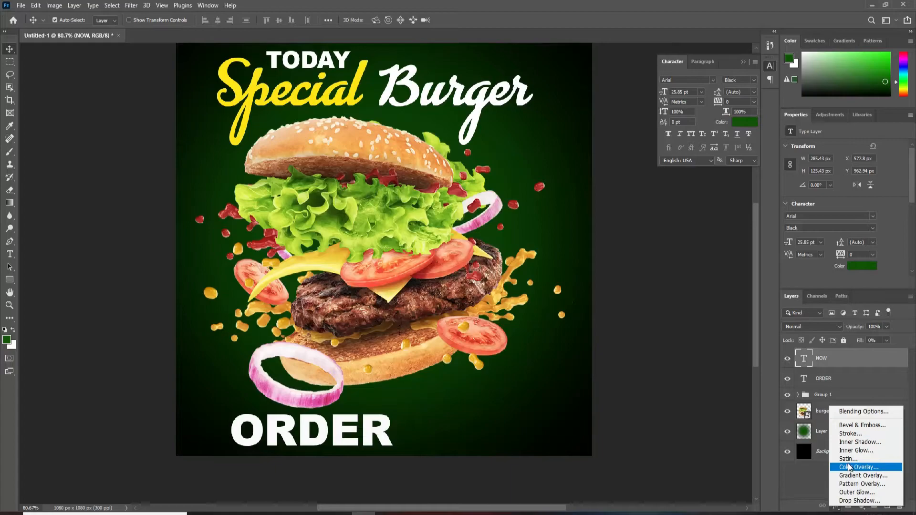
click(858, 434)
drag(436, 118, 435, 117)
click(447, 129)
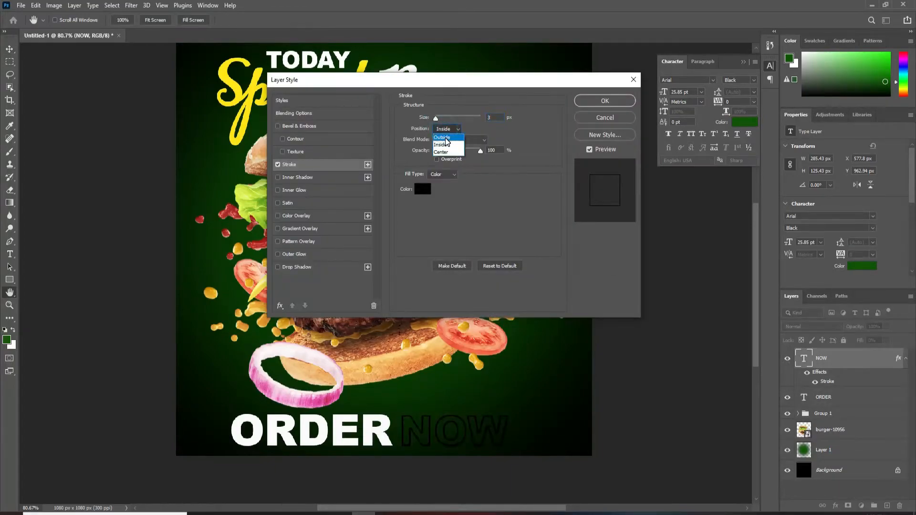
- Colour the stroke of the "NOW" text white and apply the layer style
click(423, 189)
drag(345, 136, 325, 123)
click(468, 217)
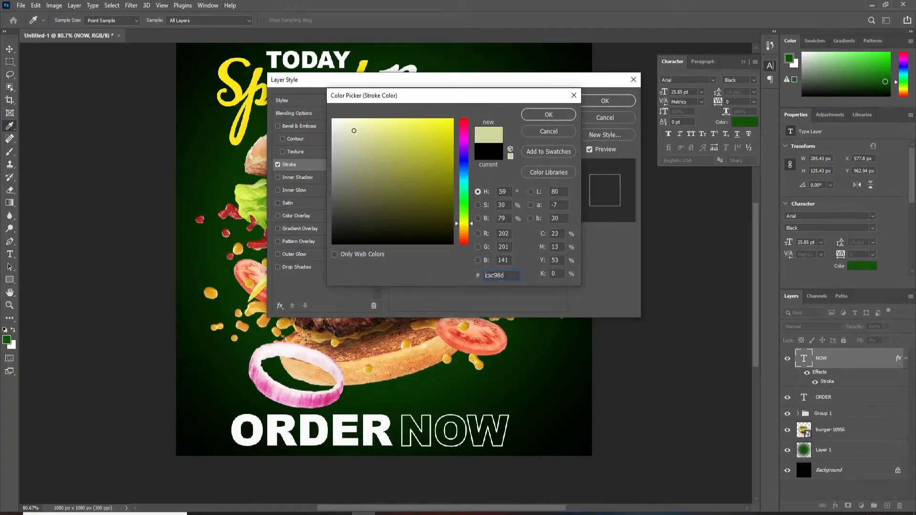
key(Return)
click(589, 105)
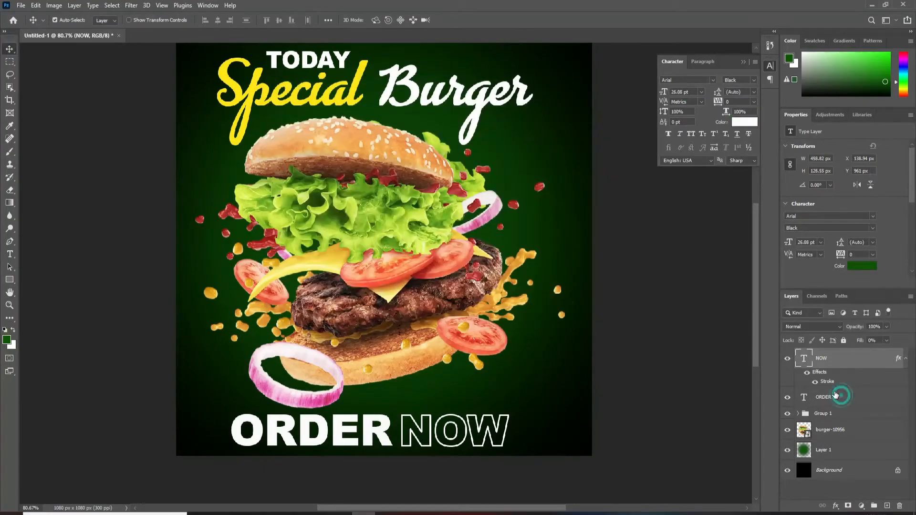
- Set the "ORDER" text colour to golden yellow (ffcc00)
click(838, 397)
click(863, 265)
click(468, 229)
text(ffcc00)
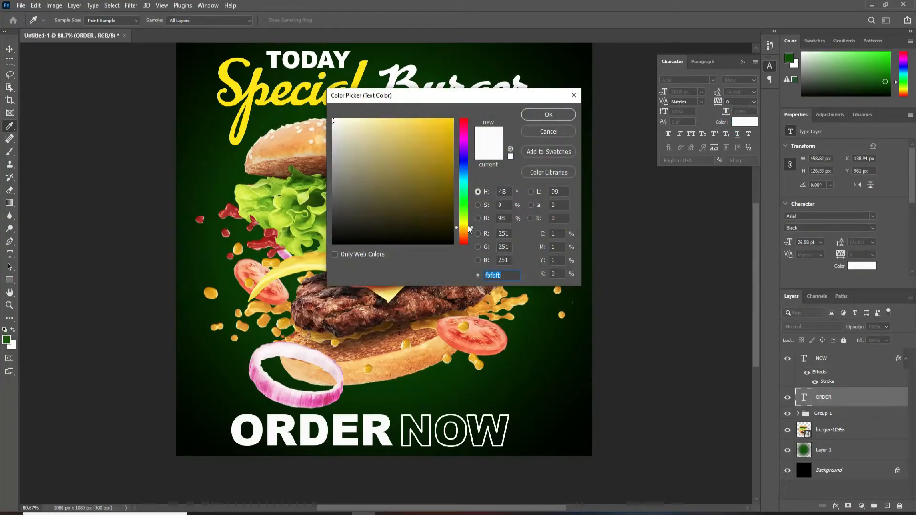
click(548, 114)
- Set the "ORDER" text to Arial Bold and move it closer to "NOW"
click(712, 81)
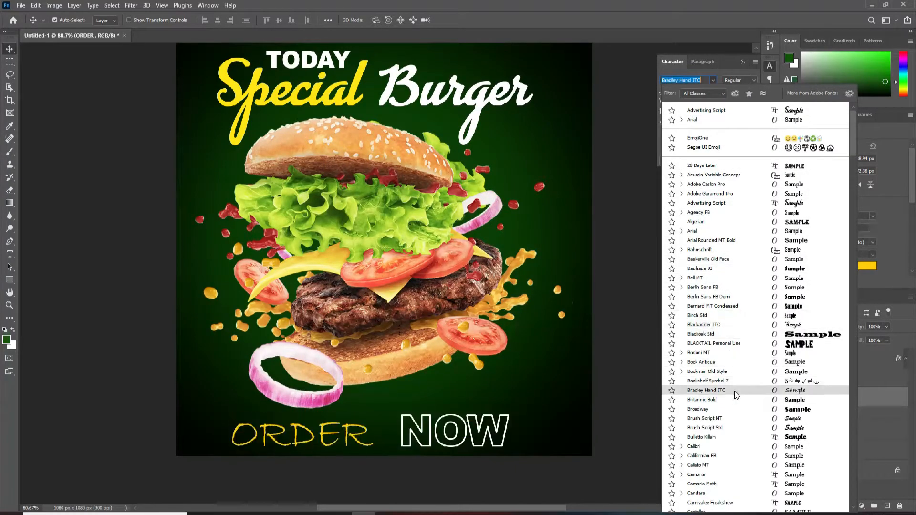
click(740, 119)
click(753, 81)
click(746, 114)
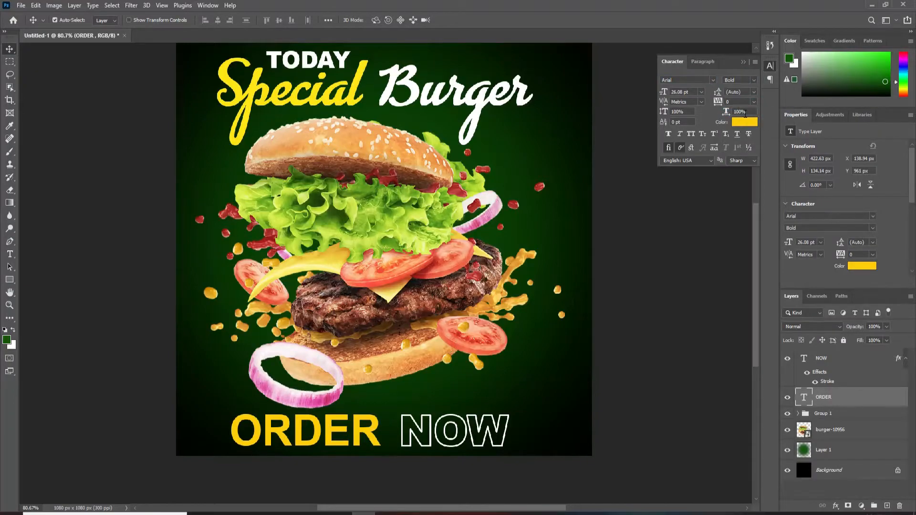
drag(334, 432, 361, 424)
- Group the "ORDER" and "NOW" layers and scale the group down slightly
key(ctrl+g)
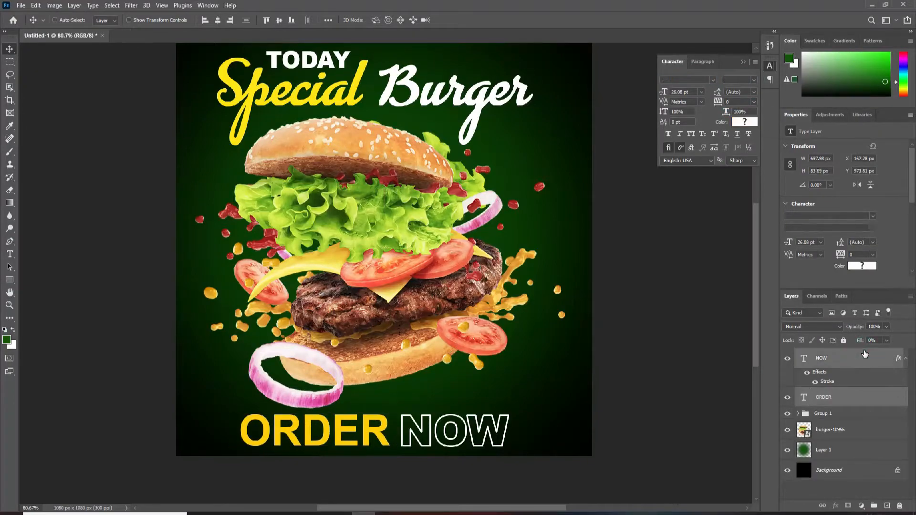
key(ctrl+t)
drag(508, 414, 487, 418)
key(Return)
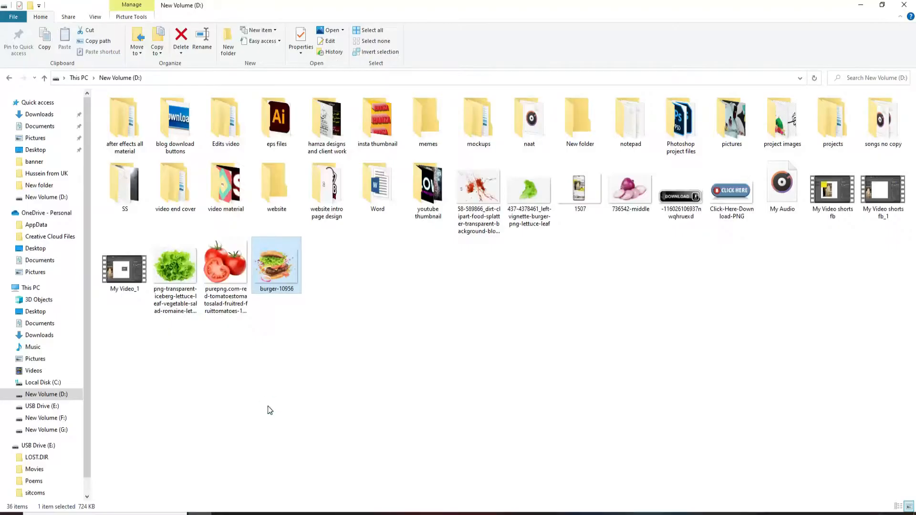
- Place the tomatoes image from New Volume (D:) at the canvas's upper-right corner, scaled to about 5.35% and rotated about 4.7°
drag(227, 268, 369, 344)
drag(591, 46, 459, 176)
drag(412, 246, 733, 50)
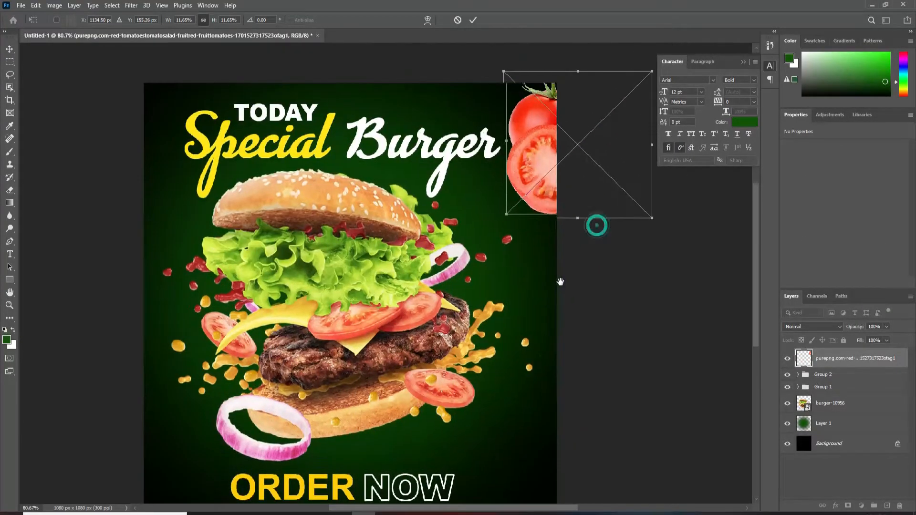
drag(651, 73, 627, 96)
drag(638, 201, 657, 155)
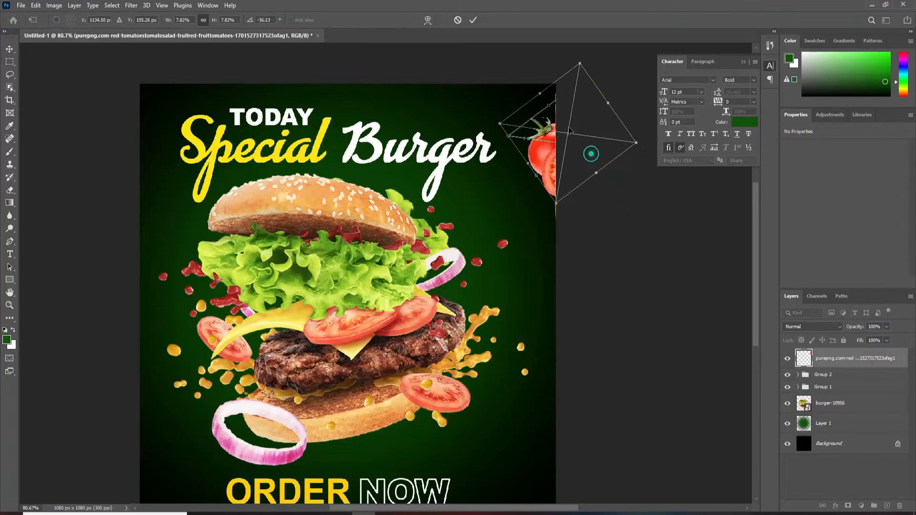
drag(591, 154, 554, 108)
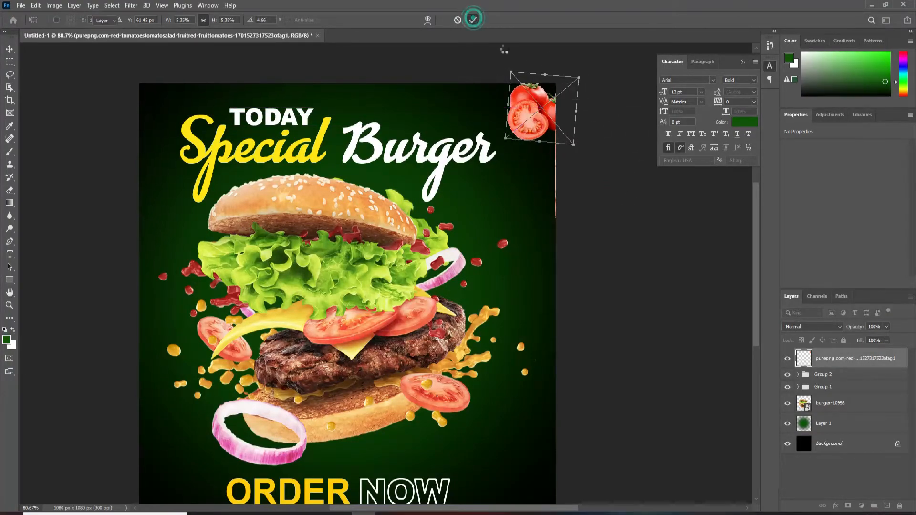
click(473, 19)
- Apply a Motion Blur to the tomatoes with a -90° angle and a distance of 10 pixels
click(131, 5)
mouse_move(137, 131)
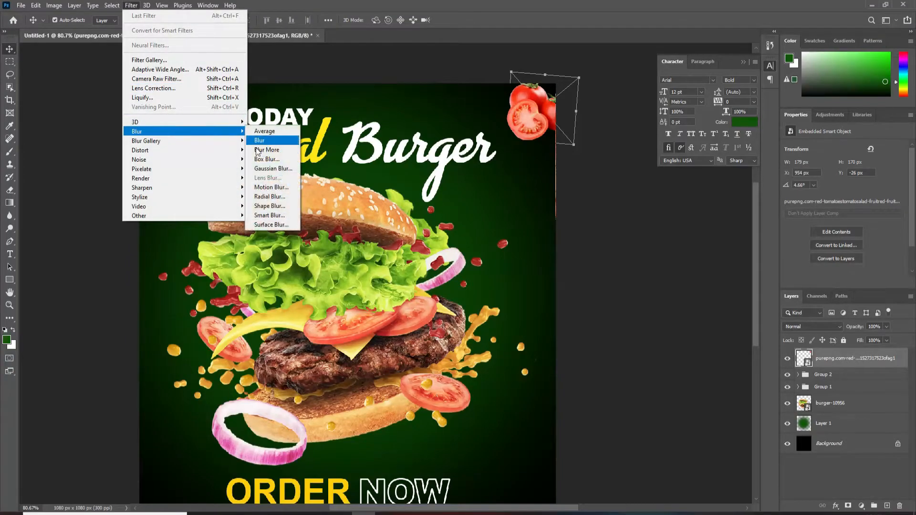
click(271, 187)
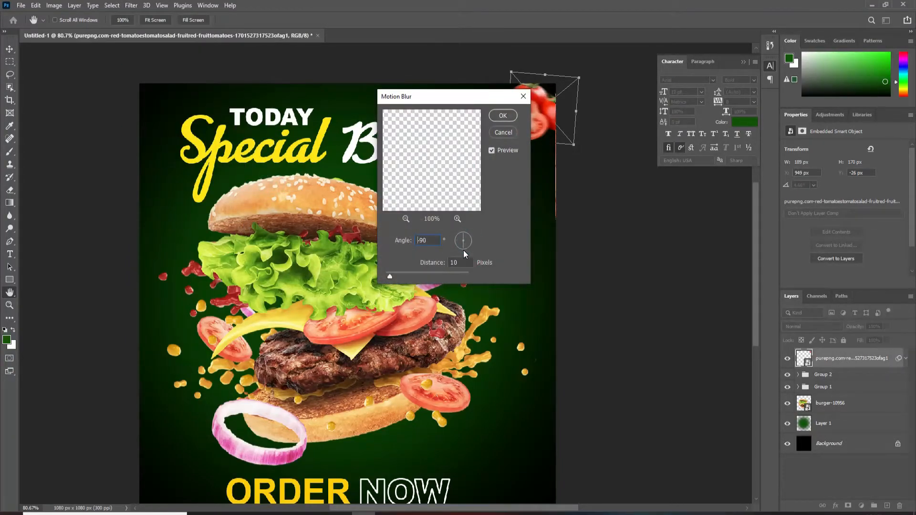
click(499, 118)
key(v)
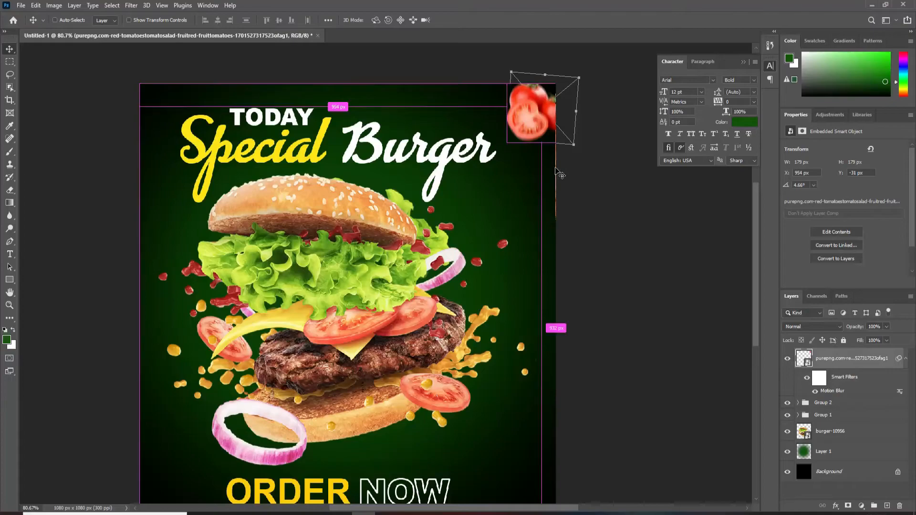
- Duplicate the blurred tomatoes, flip the copy horizontally and place it at the canvas's lower-left edge
drag(480, 159, 317, 274)
key(ctrl+t)
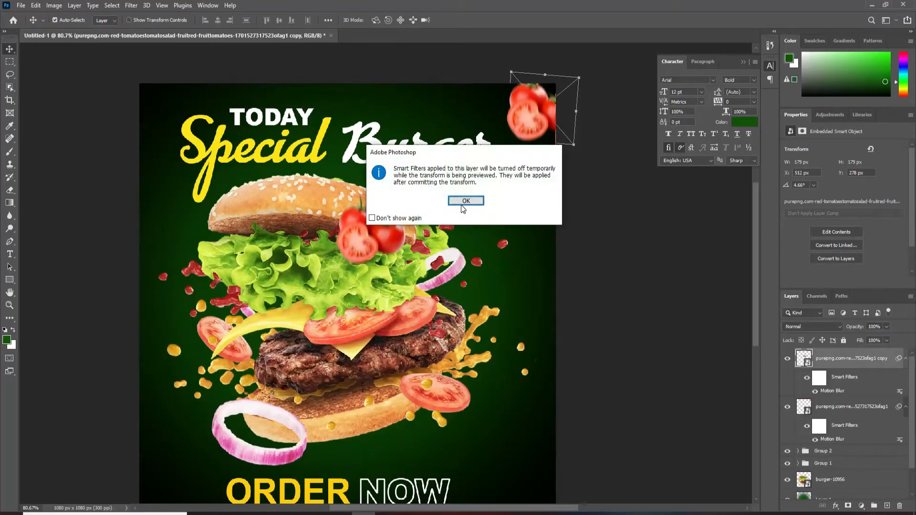
click(461, 205)
right_click(387, 229)
click(411, 415)
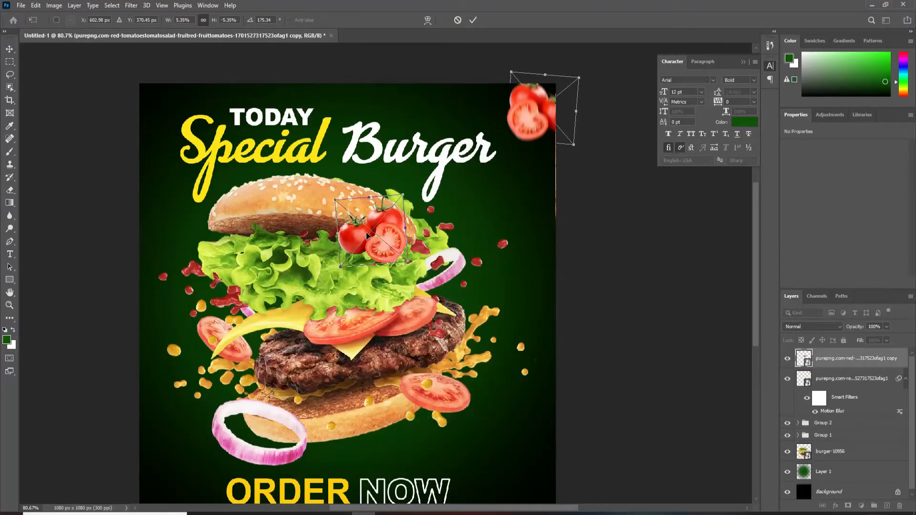
drag(368, 241, 186, 386)
drag(217, 353, 203, 368)
drag(189, 383, 193, 375)
click(473, 20)
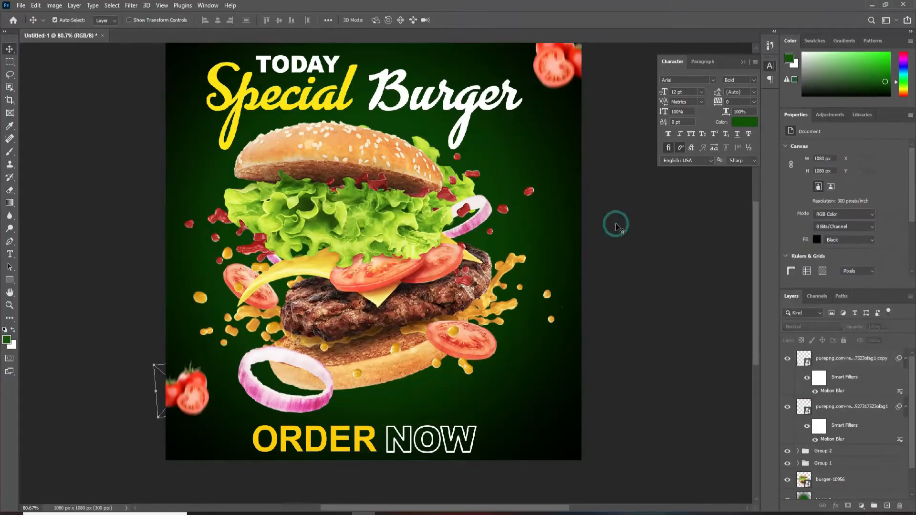
- Place the onion image 736542-middle from New Volume (D:) on the canvas at its default size
drag(613, 222, 625, 260)
click(217, 514)
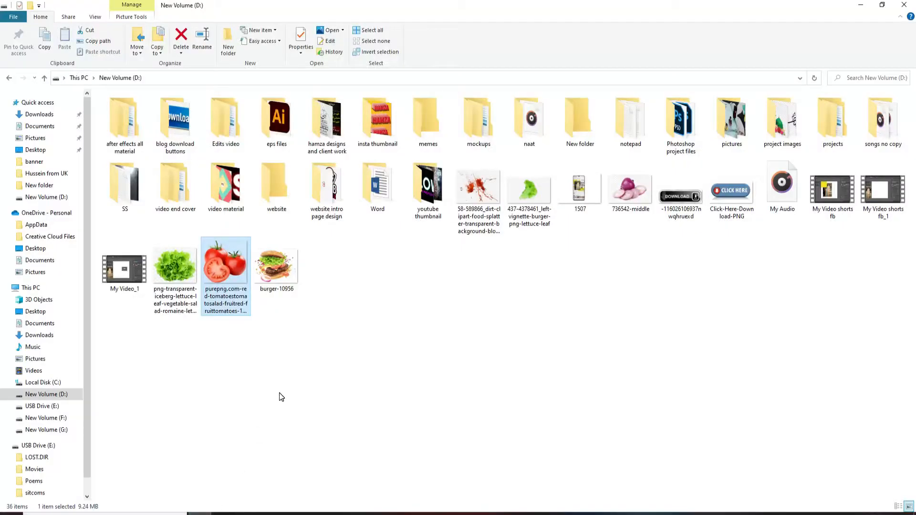
drag(620, 195, 384, 332)
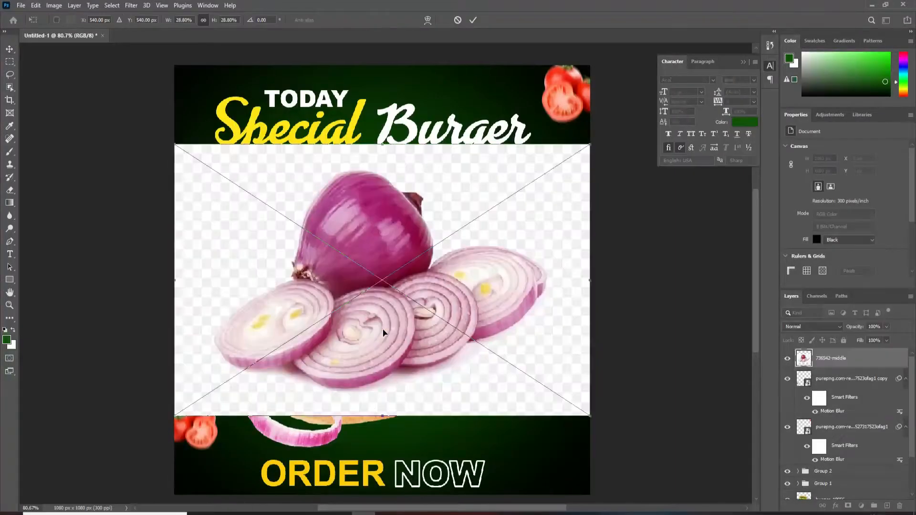
click(473, 20)
- Select the onions as the subject, trim the shadow areas from the selection with the Lasso tool and mask out the background
click(10, 88)
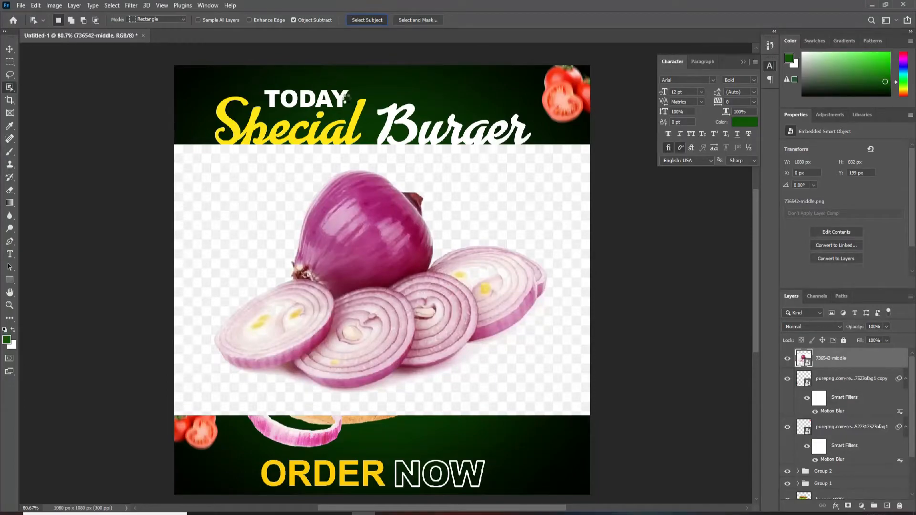
click(10, 74)
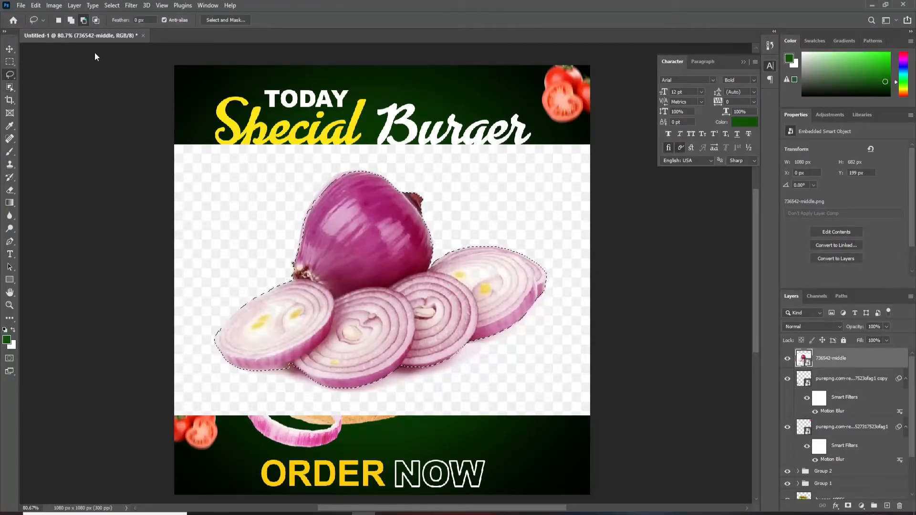
scroll(213, 373, up, 4)
drag(194, 366, 296, 369)
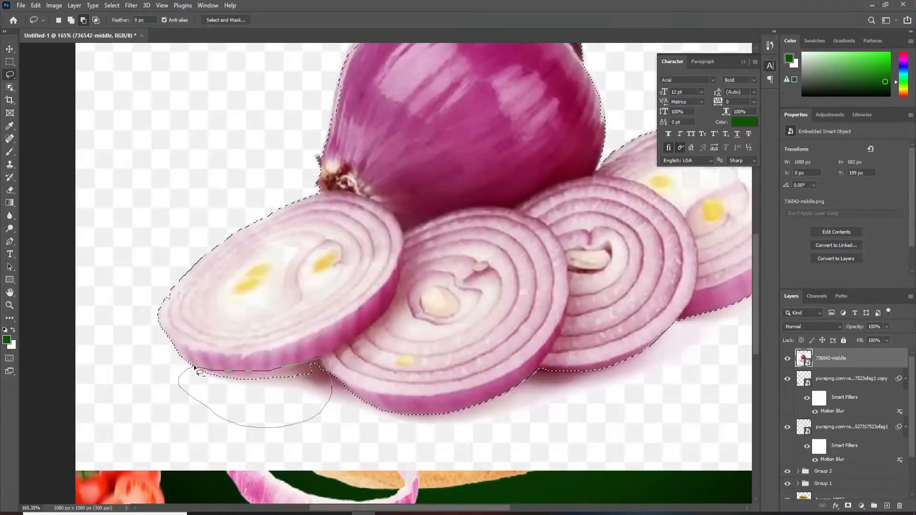
drag(549, 395, 500, 440)
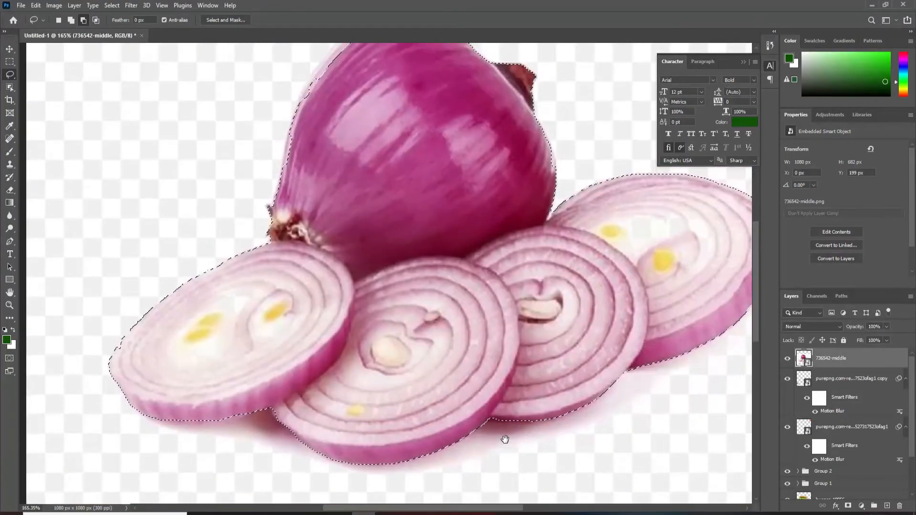
drag(592, 355, 518, 378)
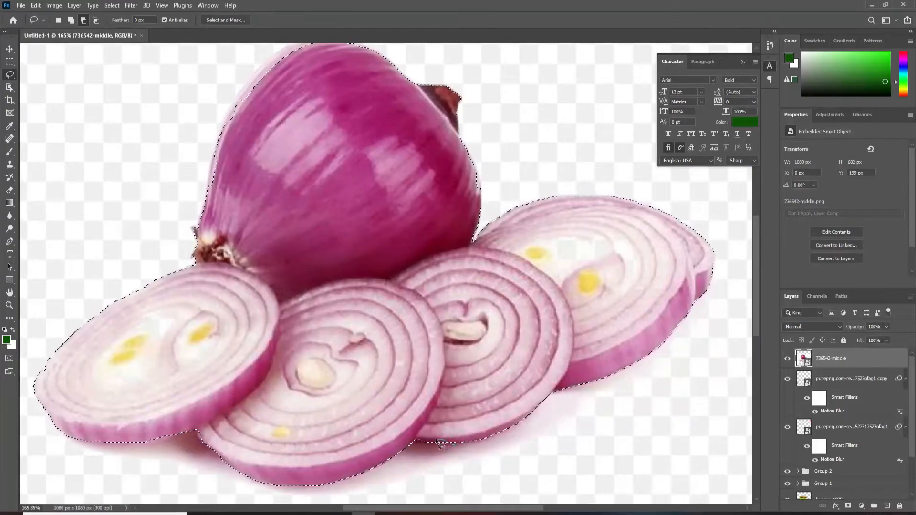
scroll(323, 391, down, 5)
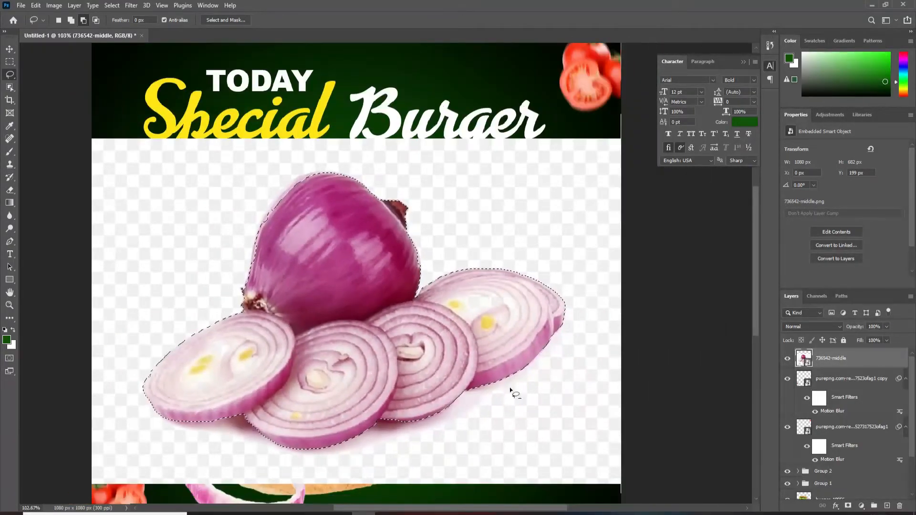
click(848, 506)
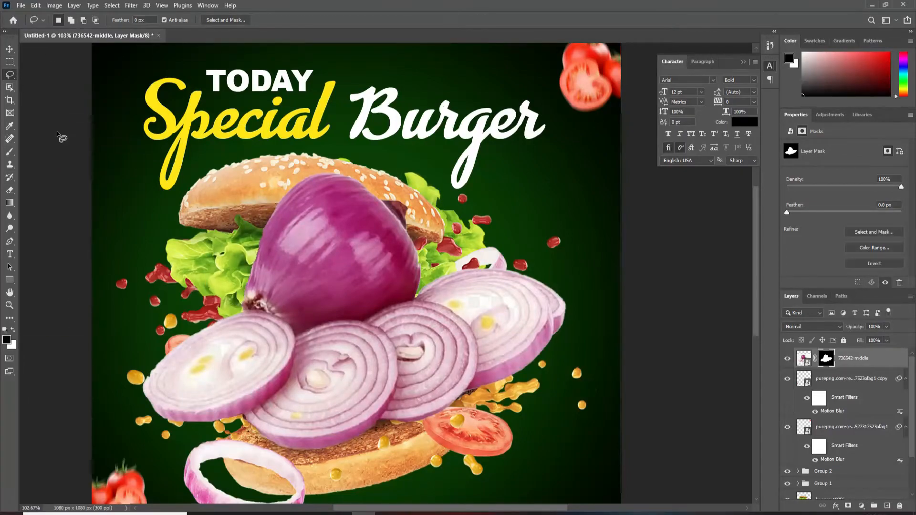
- Scale the masked onions to about 21%, rotate them about -36.7° and place them at the canvas's right edge
key(ctrl+t)
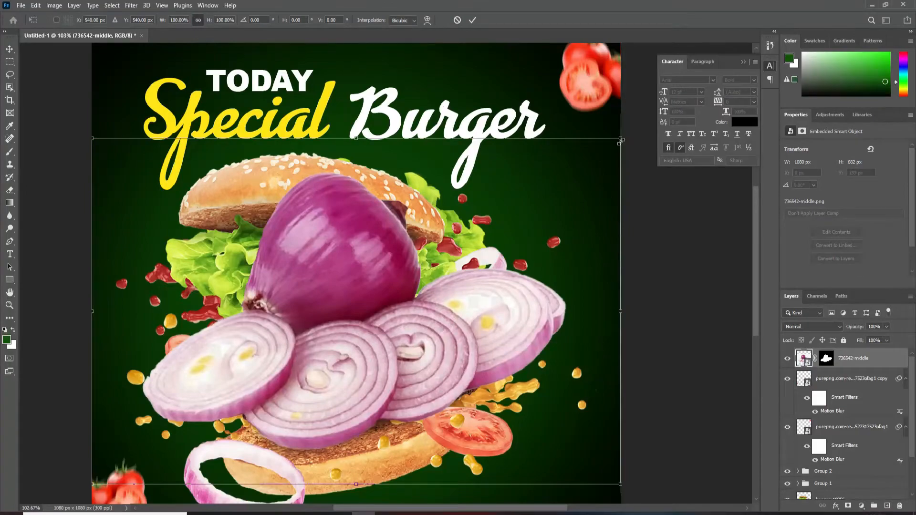
drag(620, 141, 487, 235)
drag(489, 397, 515, 324)
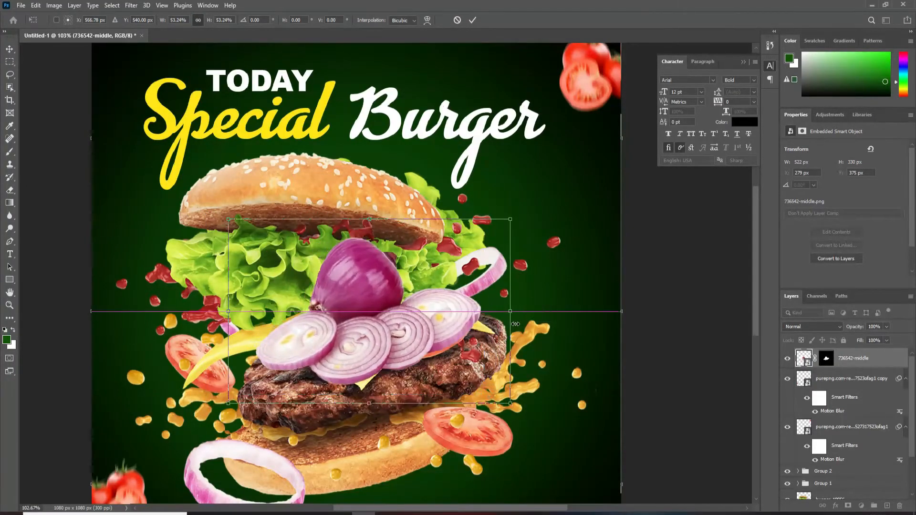
drag(505, 232, 455, 279)
drag(460, 357, 501, 293)
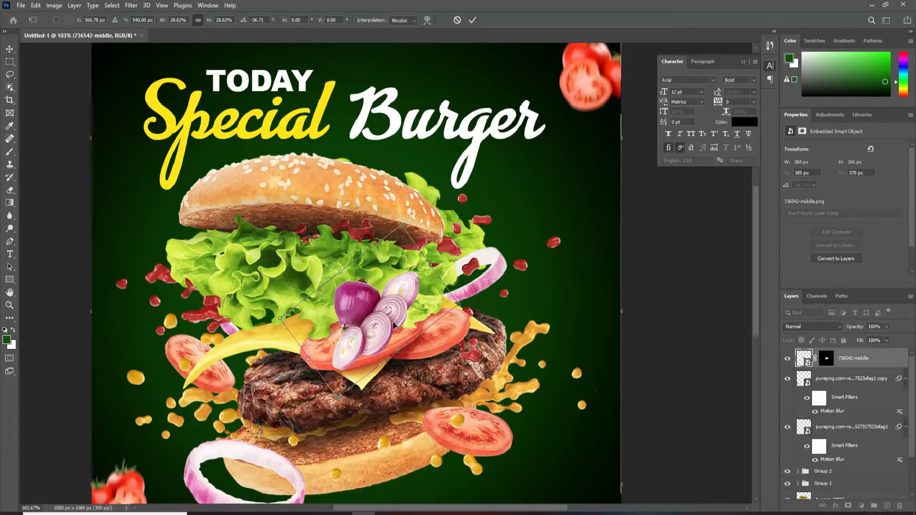
drag(381, 315, 632, 271)
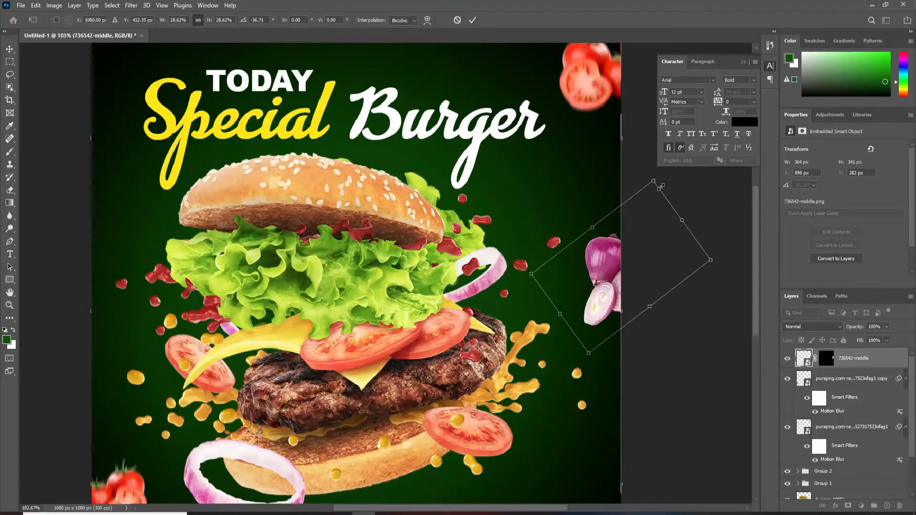
drag(661, 186, 648, 204)
drag(610, 272, 593, 281)
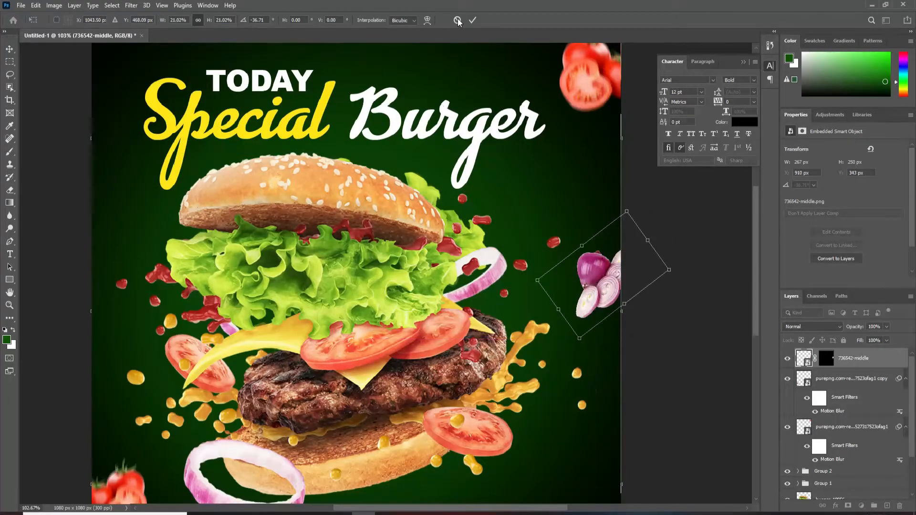
click(473, 20)
- Apply a Motion Blur to the onions with a -90° angle and a distance of 5 pixels
click(131, 5)
mouse_move(143, 131)
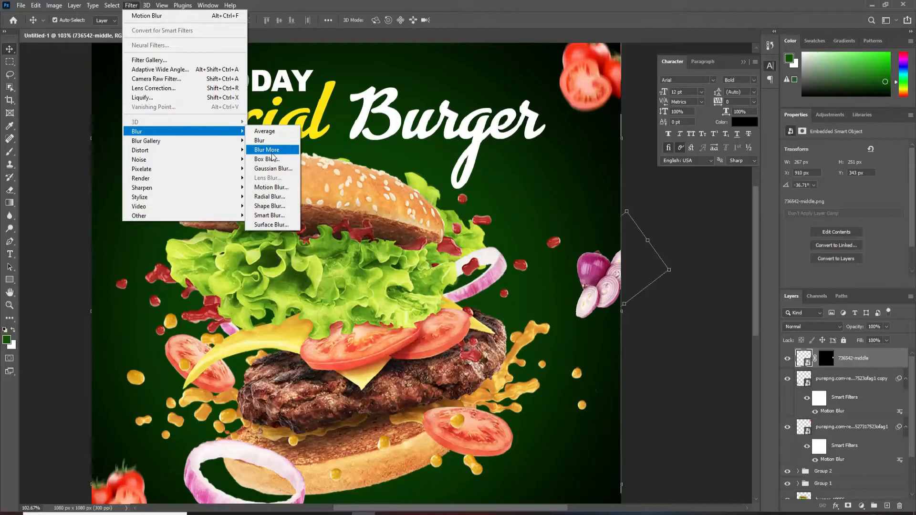
click(278, 190)
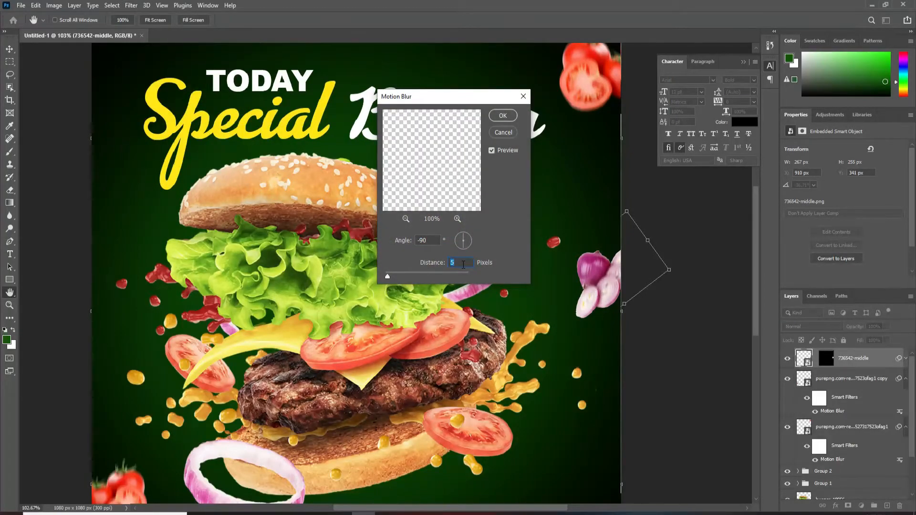
click(504, 113)
- Duplicate the blurred onions, flip the copy horizontally and place it in the canvas's upper-left corner
drag(658, 304, 652, 297)
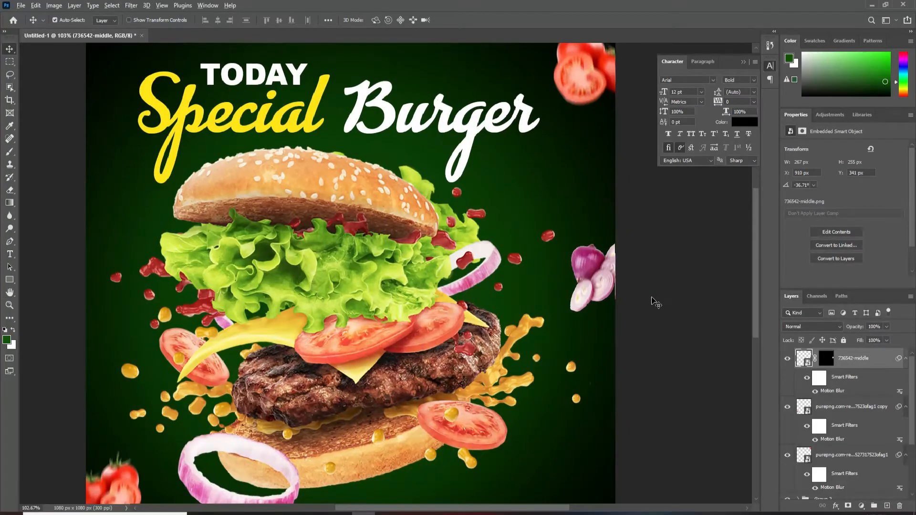
scroll(657, 303, down, 2)
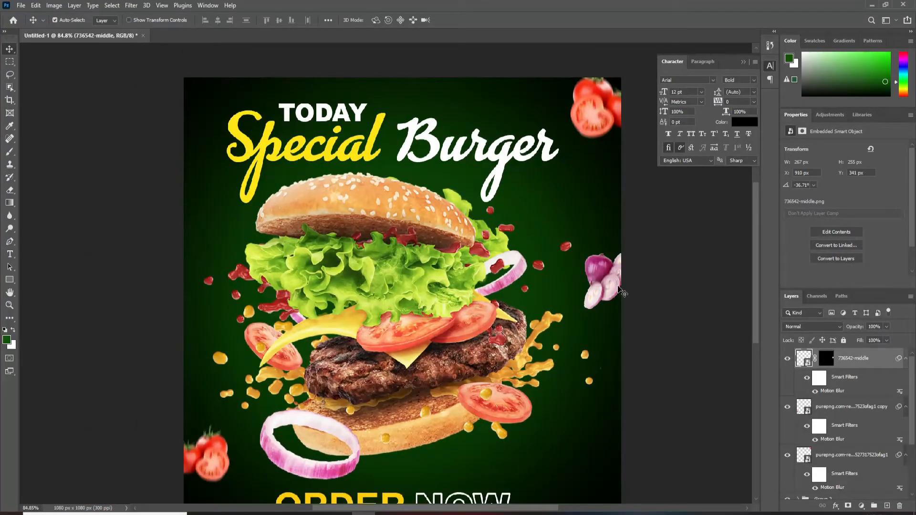
drag(623, 294, 429, 217)
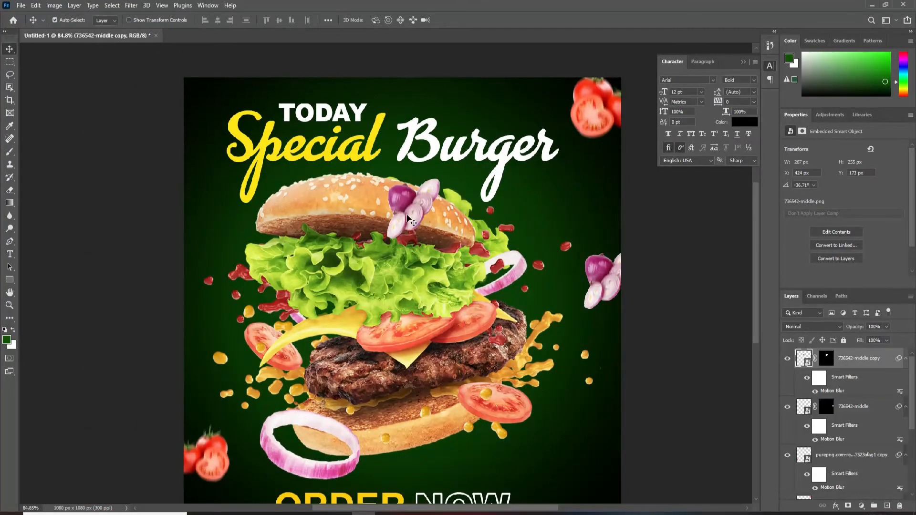
key(ctrl+t)
click(450, 200)
right_click(418, 195)
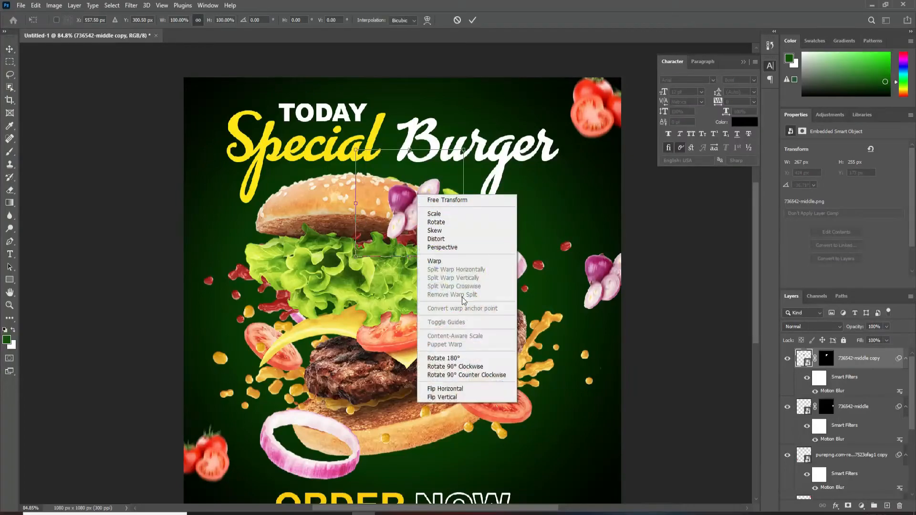
click(470, 389)
click(472, 20)
drag(406, 209, 194, 107)
click(310, 64)
scroll(689, 362, down, 2)
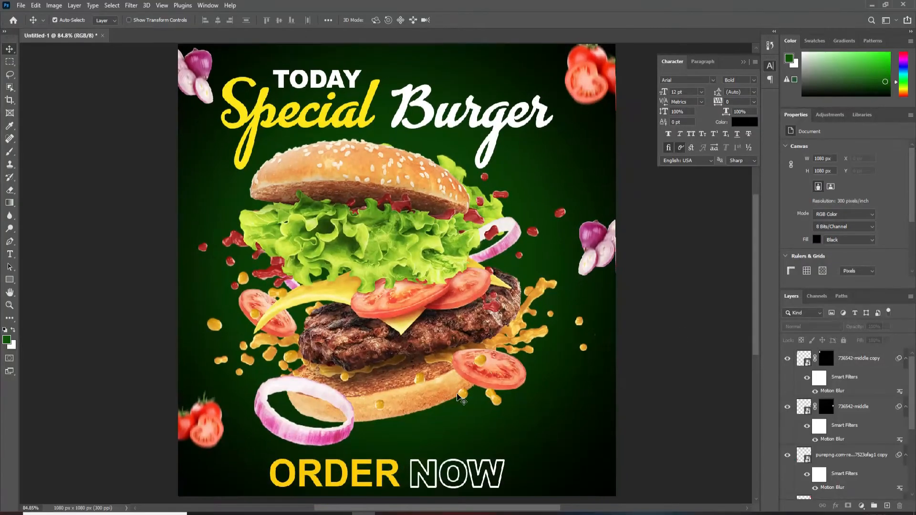
click(204, 514)
drag(529, 189, 387, 382)
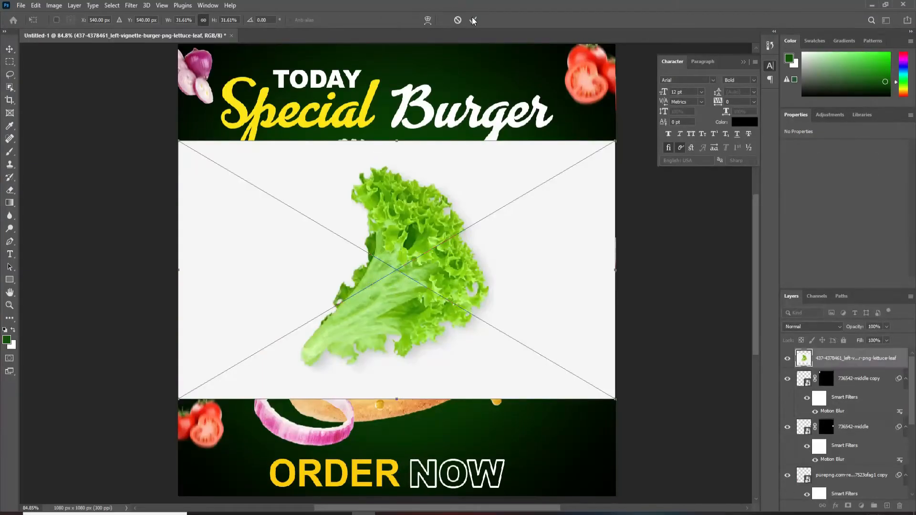
click(473, 20)
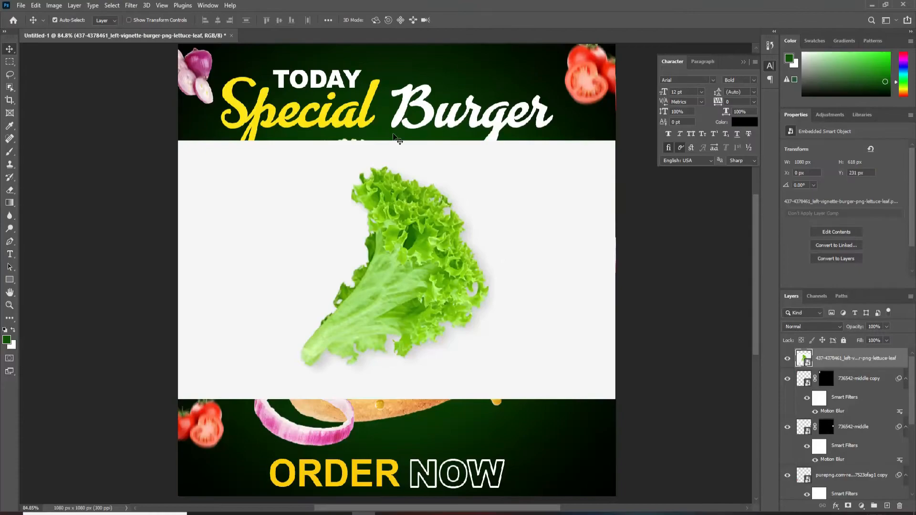
- Select the white background around the lettuce leaf with the Magic Wand, including the small gaps between its curls
click(10, 89)
click(56, 106)
click(265, 215)
scroll(334, 310, up, 5)
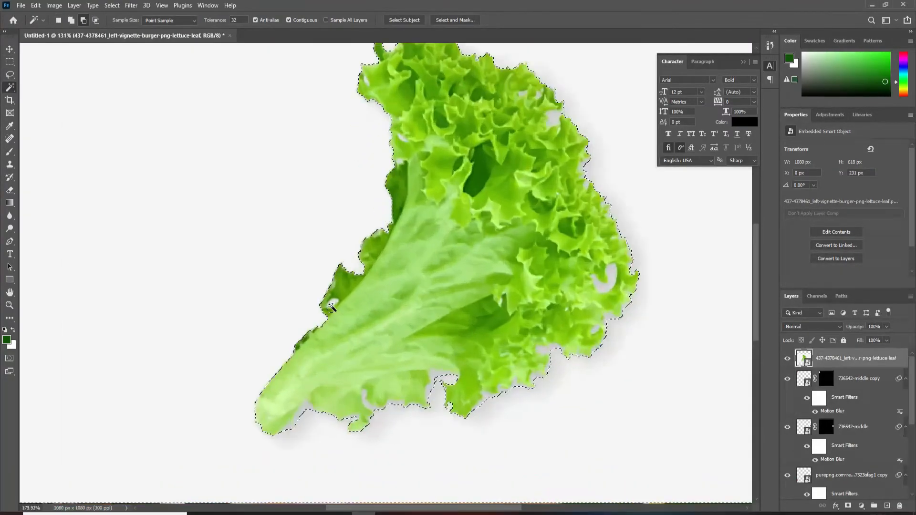
click(470, 406)
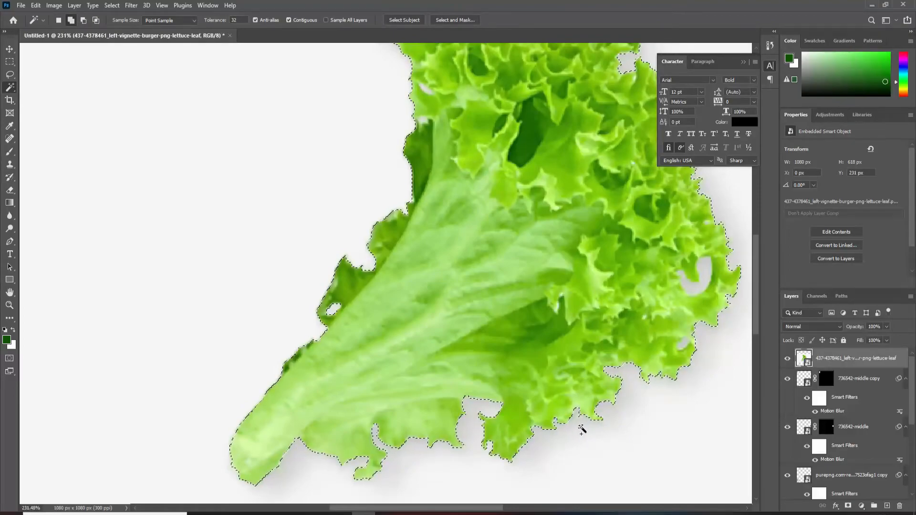
click(696, 287)
click(683, 343)
scroll(656, 352, up, 3)
scroll(656, 352, right, 1)
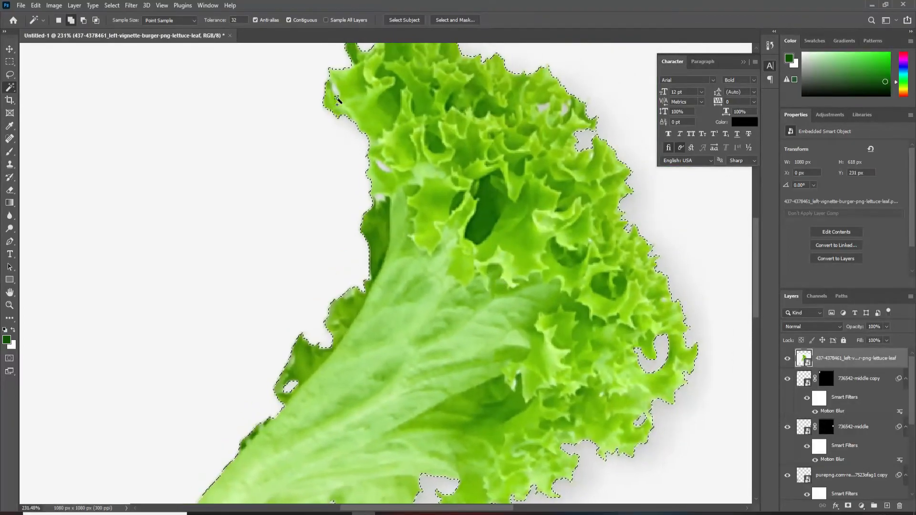
click(546, 108)
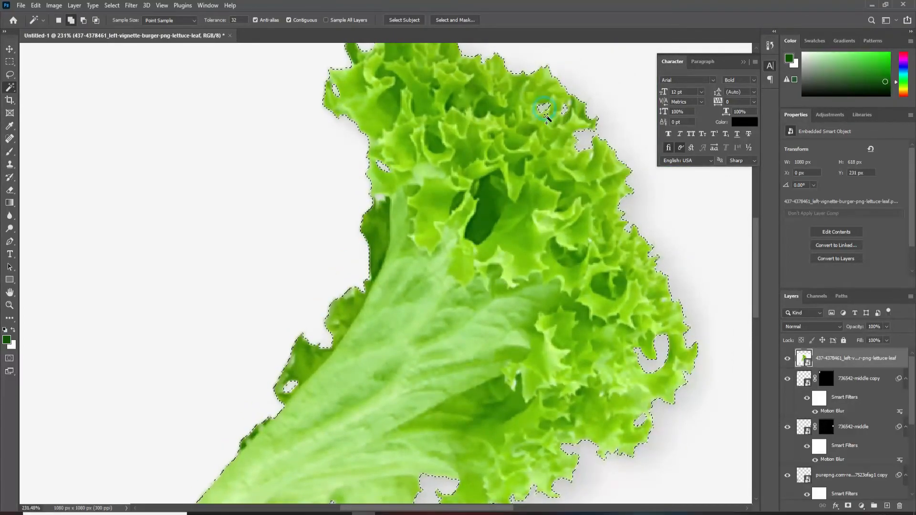
- Check the selection's edges and mask out the white background of the lettuce leaf
scroll(408, 209, down, 5)
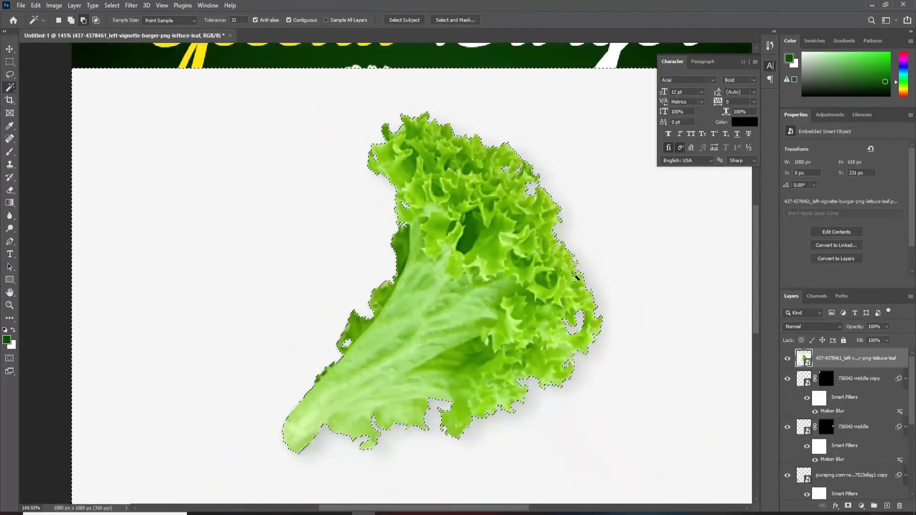
scroll(563, 328, up, 3)
scroll(520, 453, down, 3)
scroll(520, 454, up, 2)
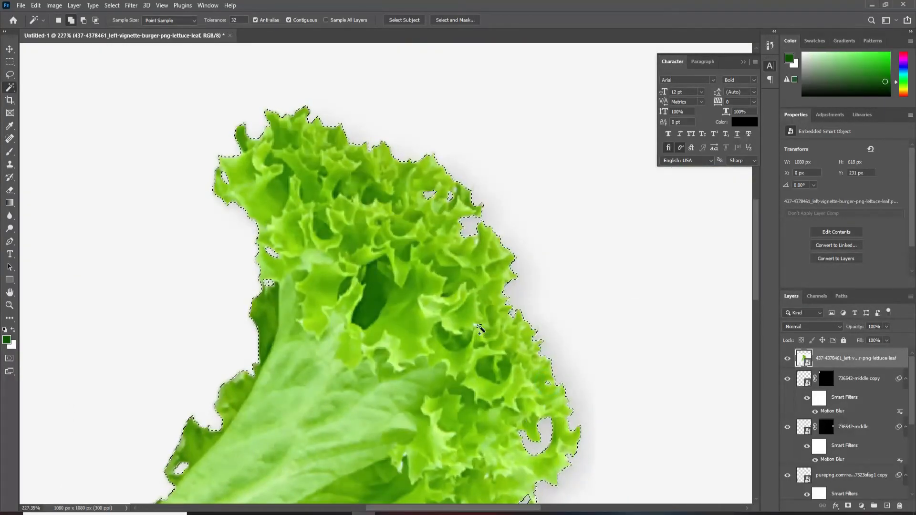
scroll(499, 307, down, 3)
click(848, 506)
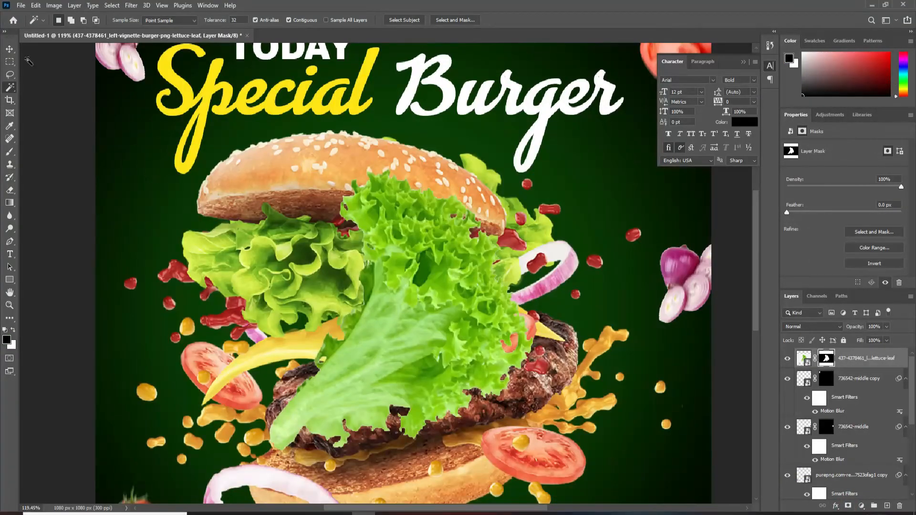
- Flip the lettuce leaf horizontally, scale it down and place it in the canvas's lower-right corner
key(ctrl+t)
right_click(363, 248)
click(424, 441)
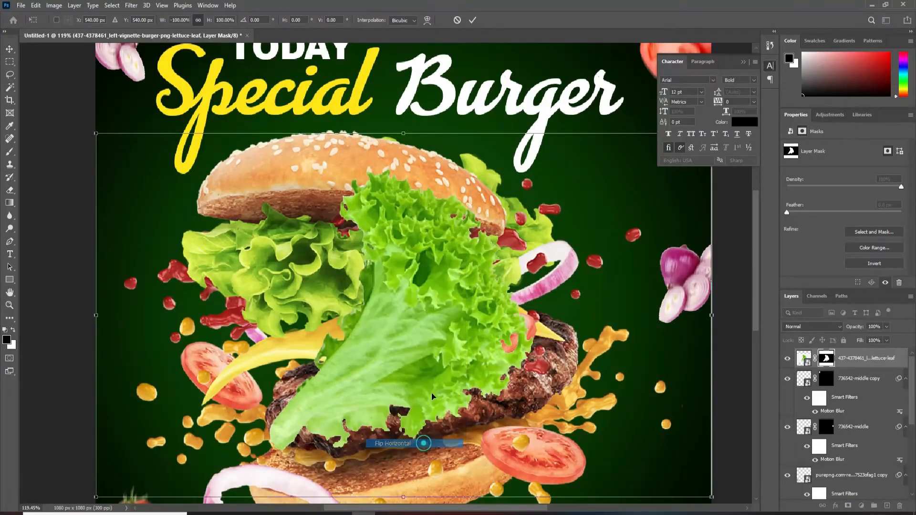
scroll(427, 350, down, 3)
drag(533, 334, 492, 232)
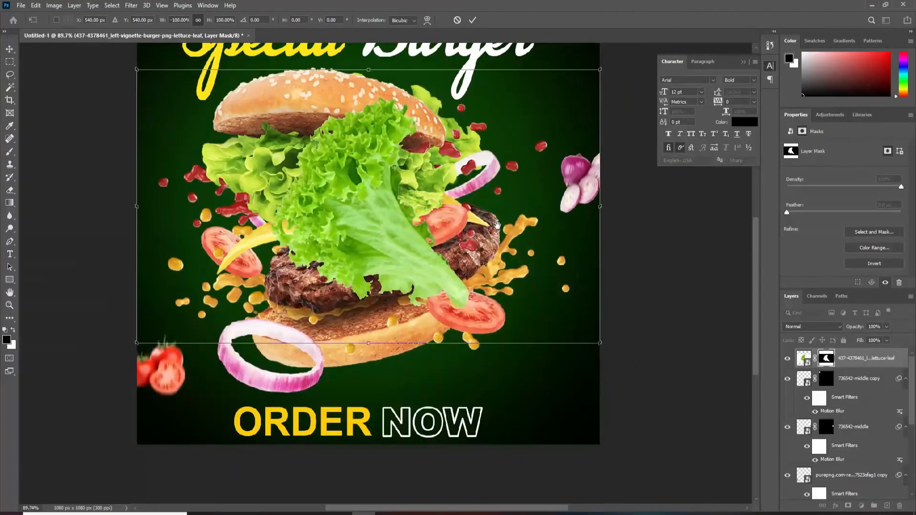
drag(428, 282, 603, 463)
drag(312, 256, 411, 262)
drag(745, 311, 686, 328)
drag(581, 390, 584, 382)
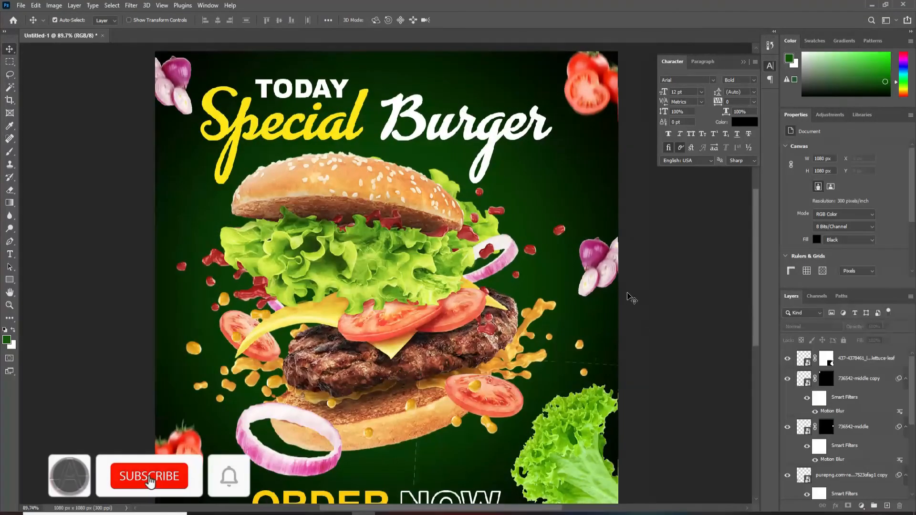
- Clean up the faint leftover lines around the lettuce leaf by painting black on its layer mask
scroll(630, 315, down, 1)
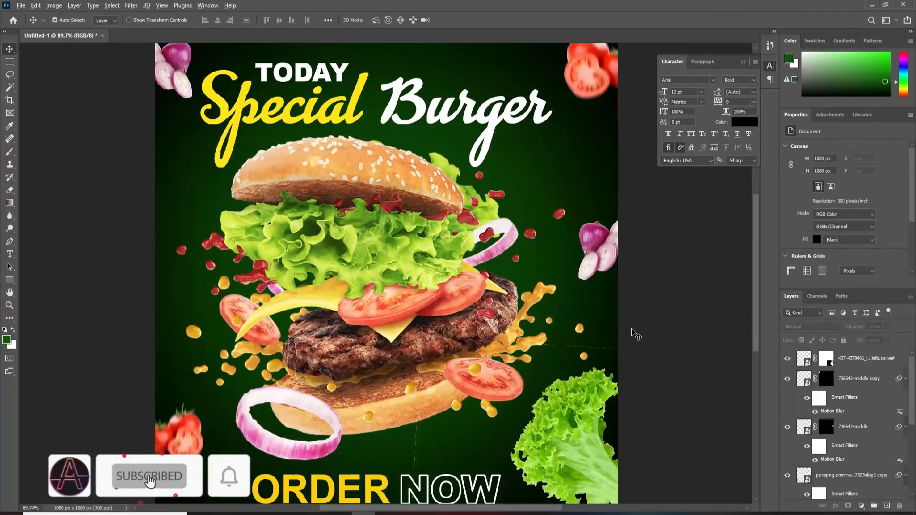
scroll(630, 333, down, 1)
click(826, 359)
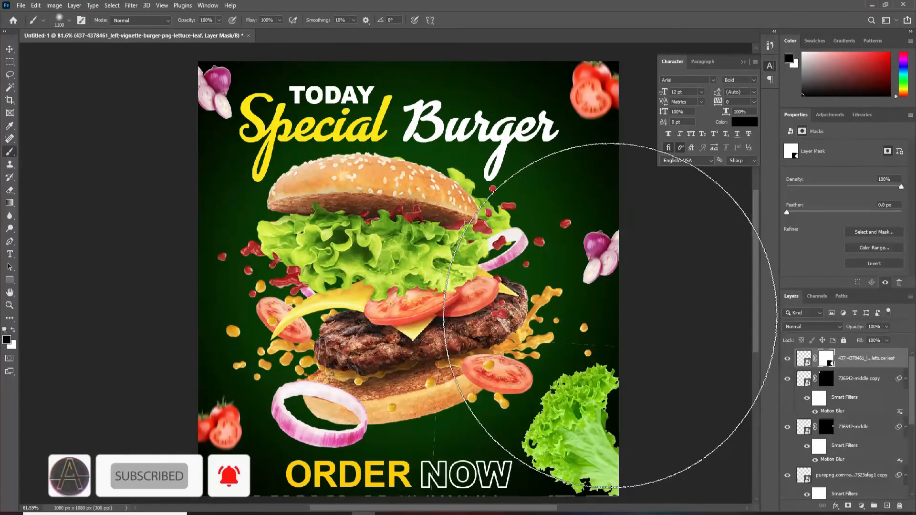